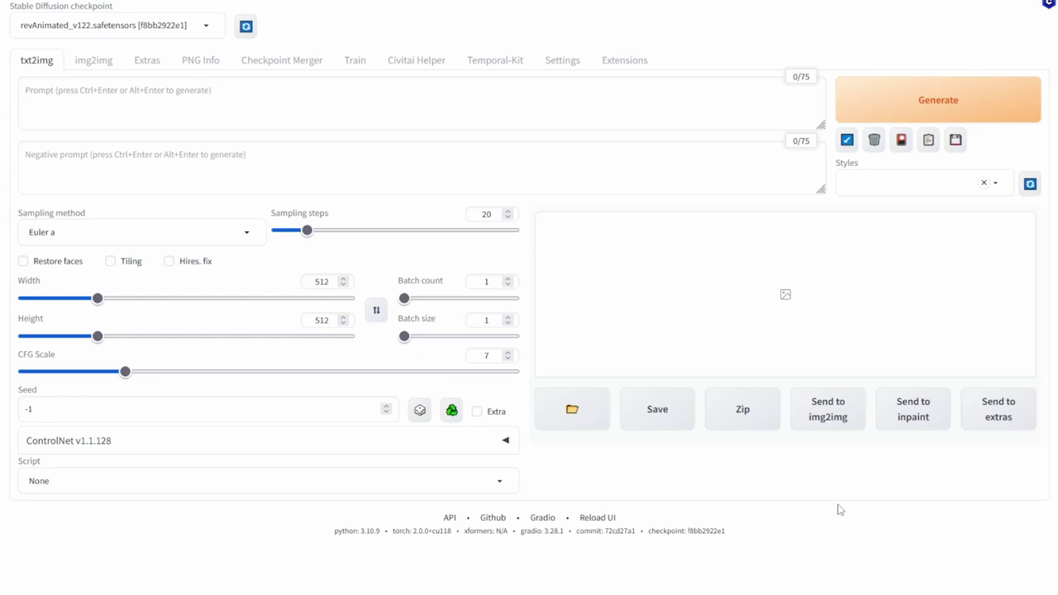
# Load the available extensions list, search 'def', and install Deforum (deforum-for-automatic1111-webui)
pyautogui.click(638, 73)
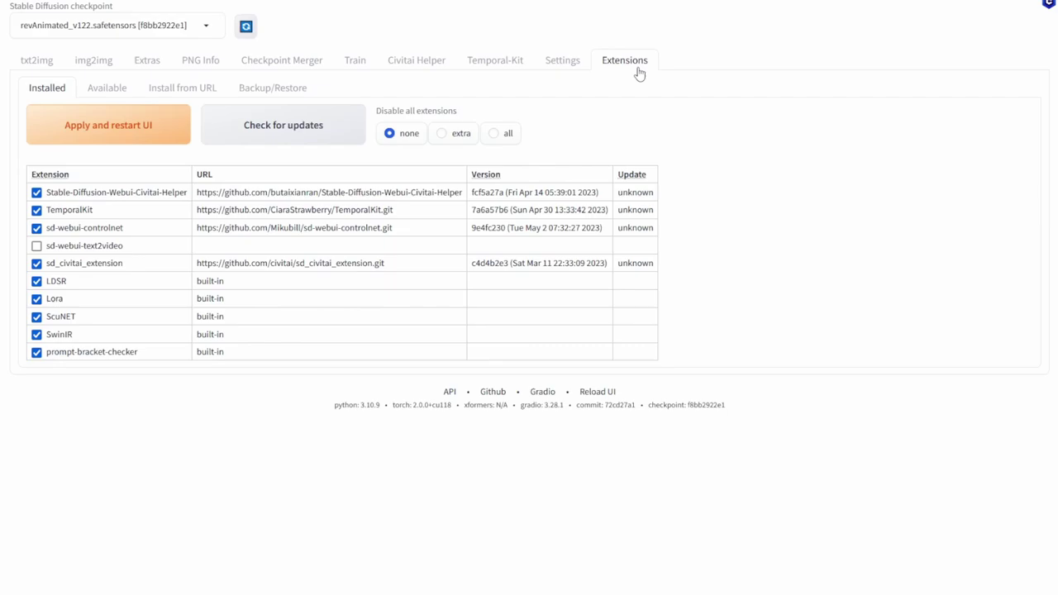
pyautogui.click(109, 95)
pyautogui.click(85, 137)
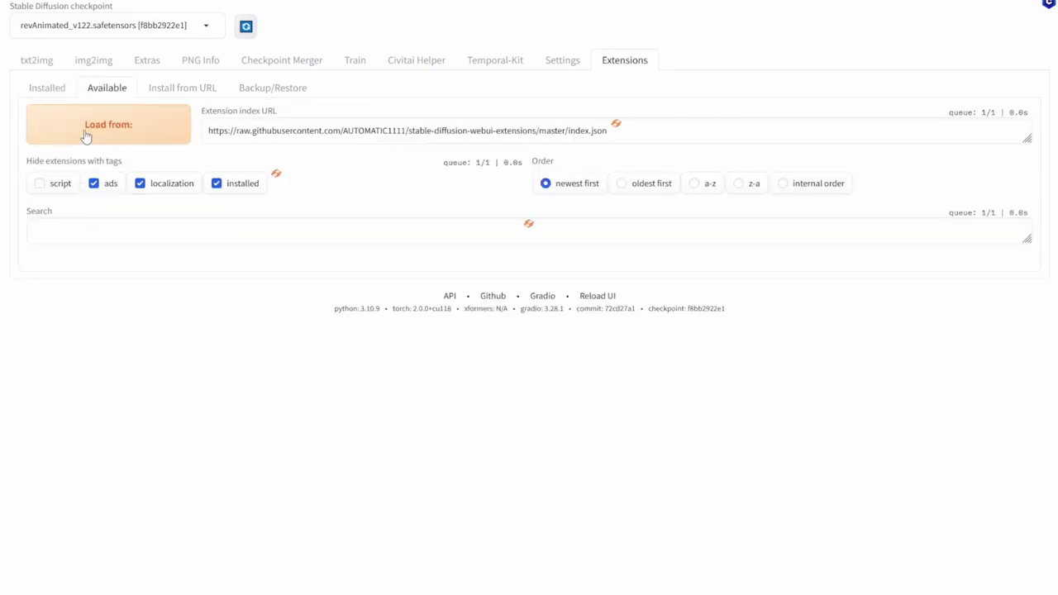
pyautogui.click(120, 278)
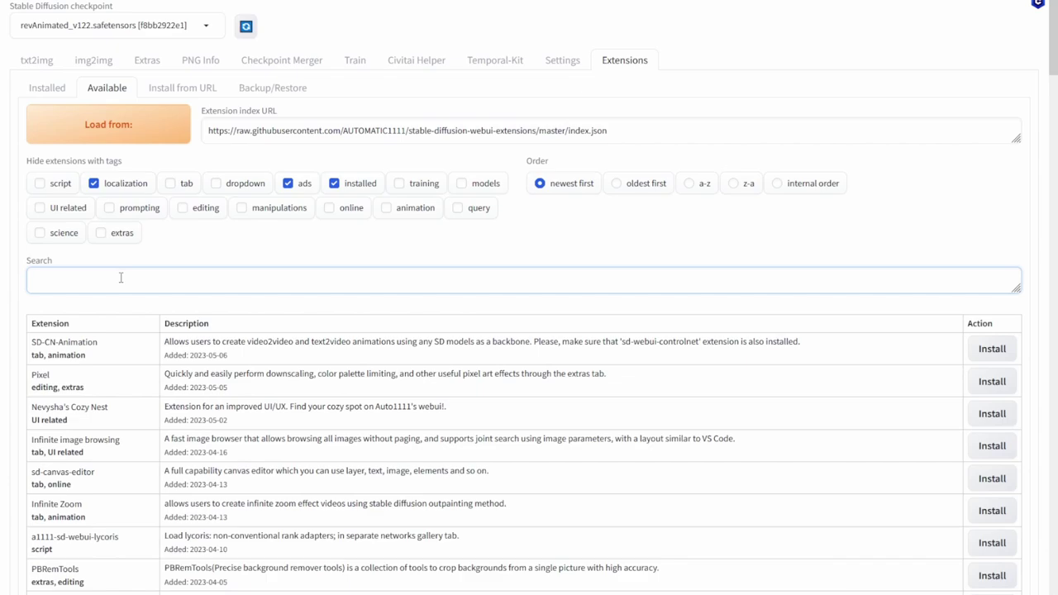
pyautogui.write('def')
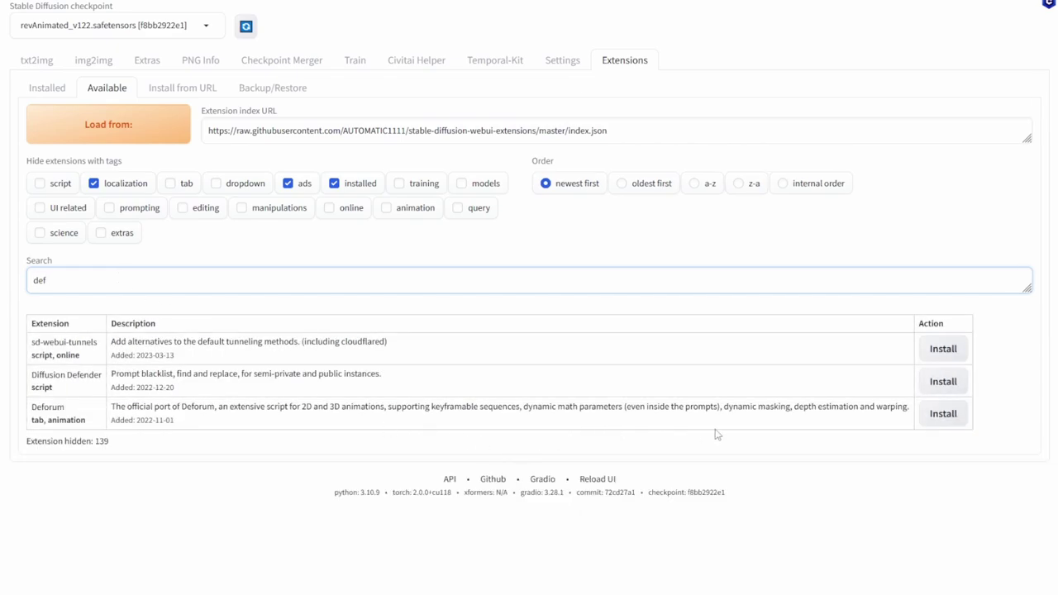
pyautogui.click(944, 414)
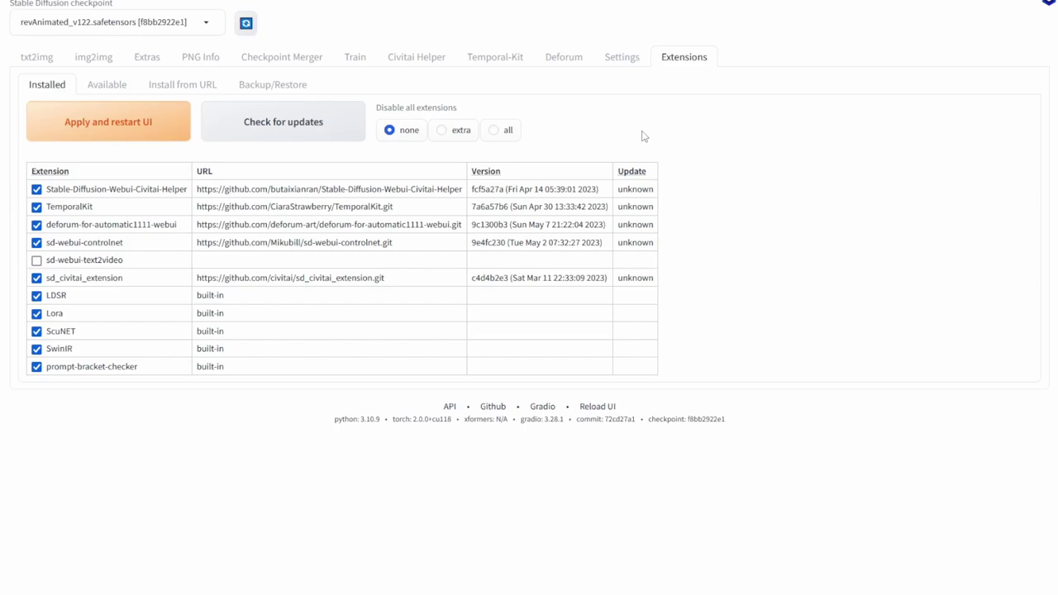
# Open the Deforum tab and review the Deforum Wiki link under Info, Links and Help
pyautogui.click(571, 59)
pyautogui.click(510, 103)
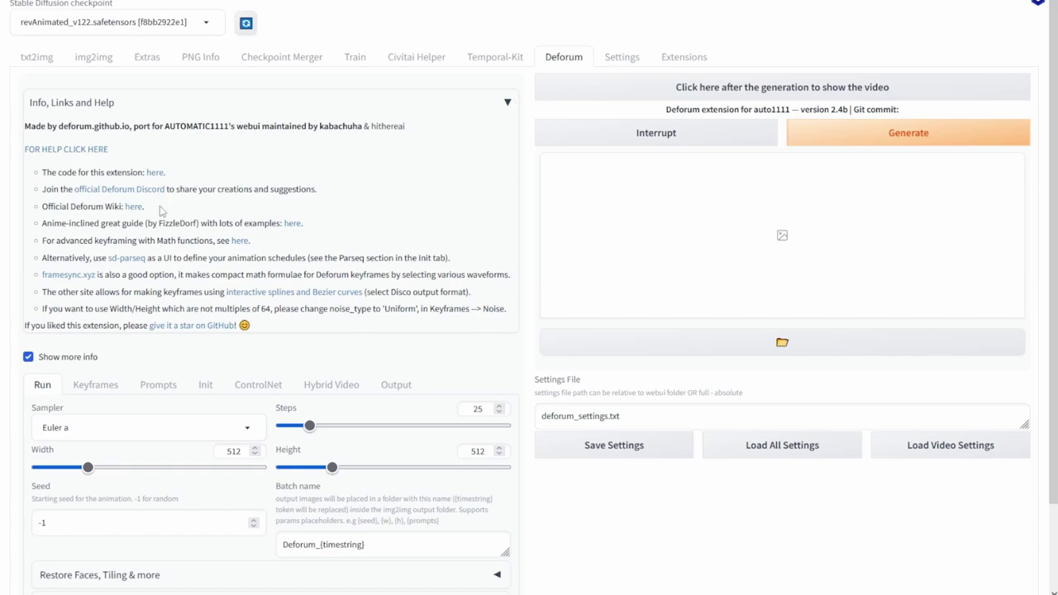
pyautogui.moveTo(147, 207); pyautogui.dragTo(169, 204)
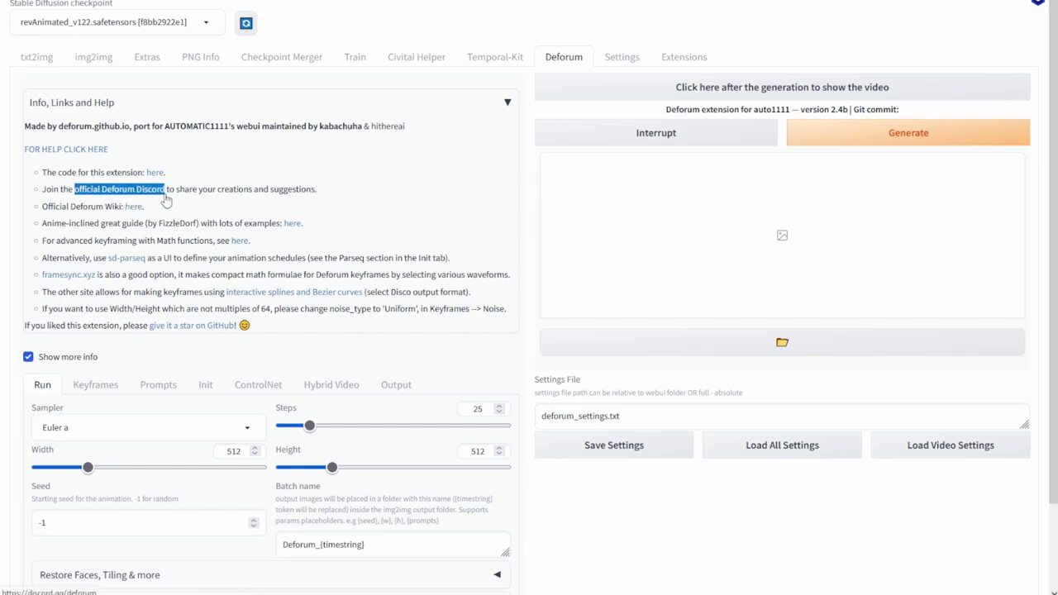
pyautogui.click(507, 103)
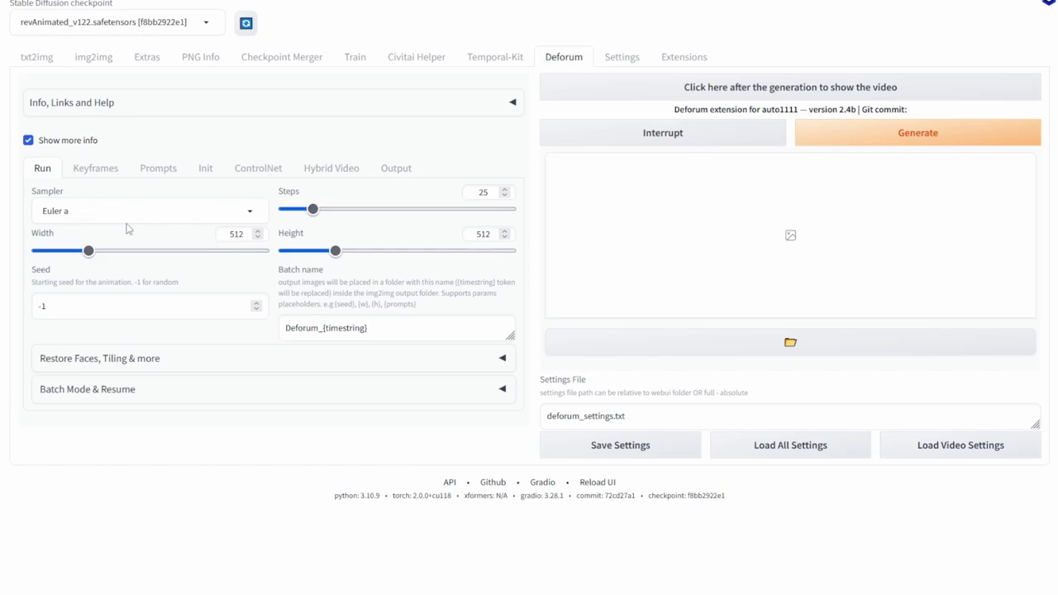
# Clear the Seed field and expand 'Restore Faces, Tiling & more' and 'Batch Mode & Resume'
pyautogui.click(111, 308)
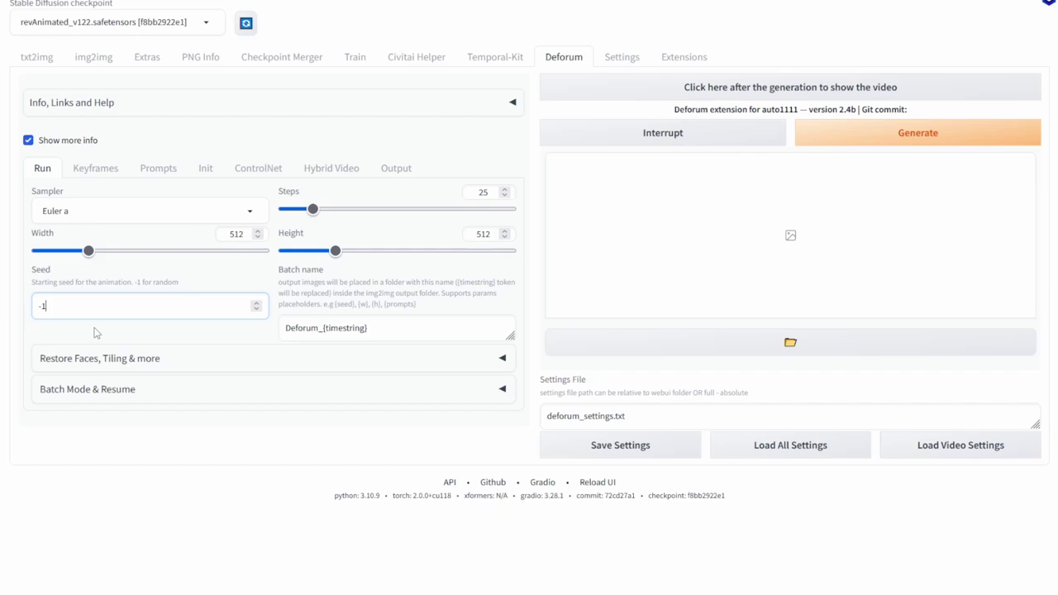
pyautogui.press('BackSpace')
pyautogui.press('BackSpace')
pyautogui.click(187, 361)
pyautogui.click(177, 486)
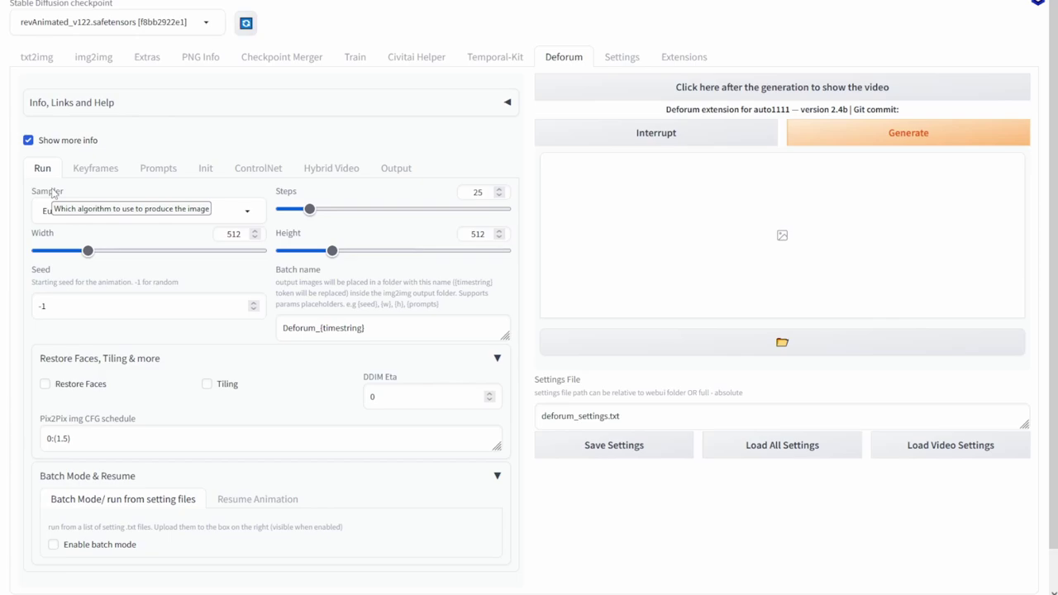
# In the Keyframes settings, check that Max frames is 120
pyautogui.click(91, 170)
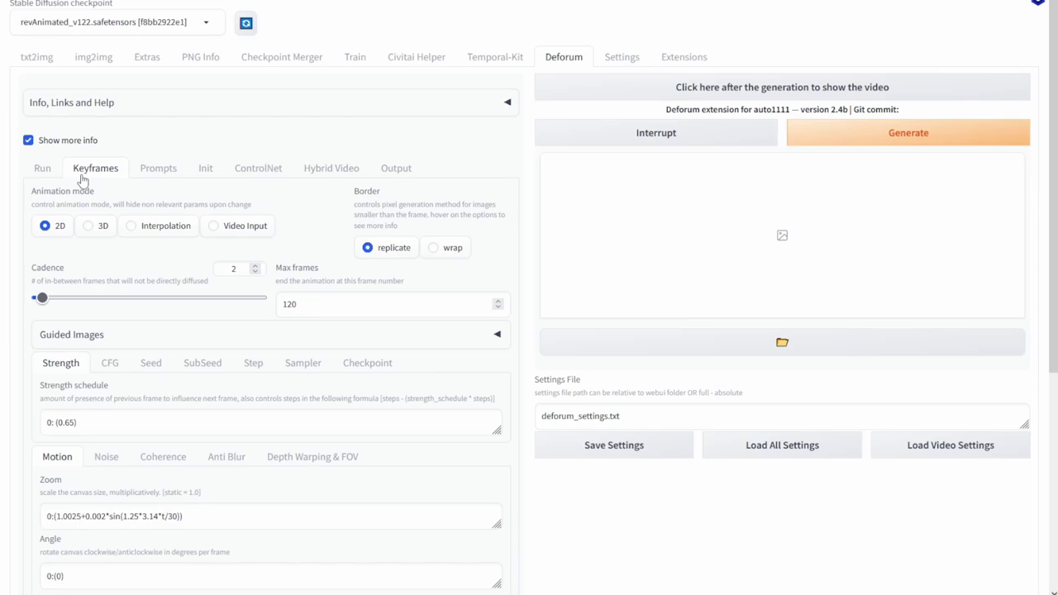
pyautogui.click(337, 304)
pyautogui.moveTo(318, 304); pyautogui.dragTo(286, 304)
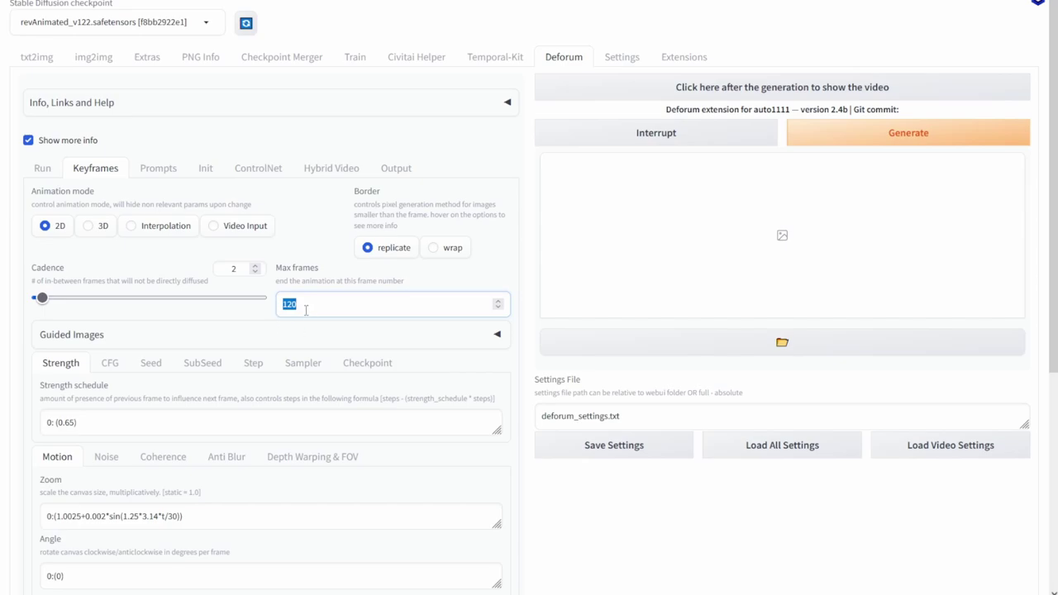
# Review the JSON prompts at frames 0, 30, 60 and 90: swamp bunny, cat, coconut, durian
pyautogui.click(159, 169)
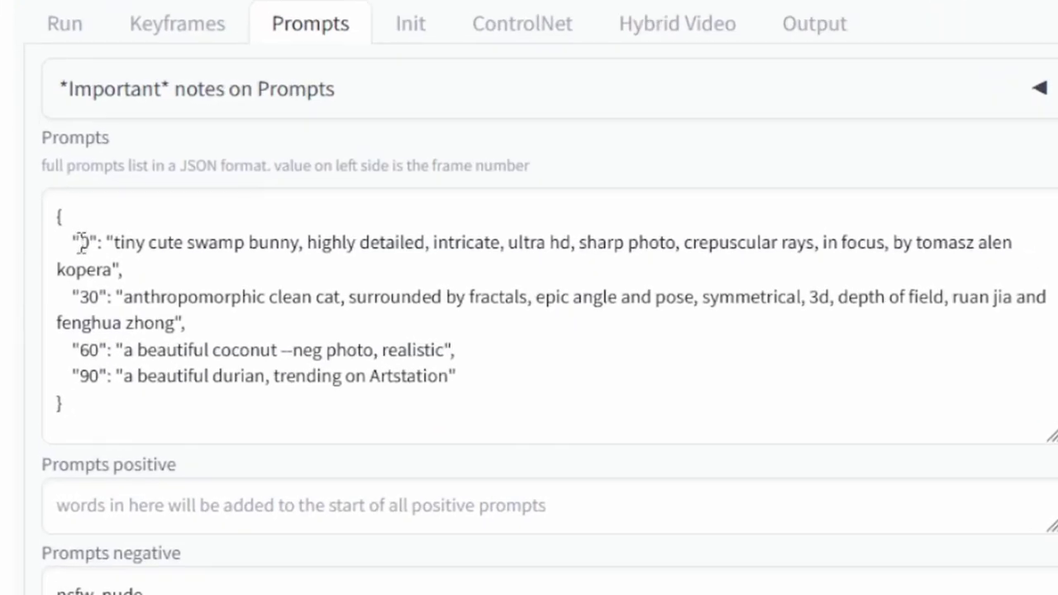
pyautogui.doubleClick(84, 242)
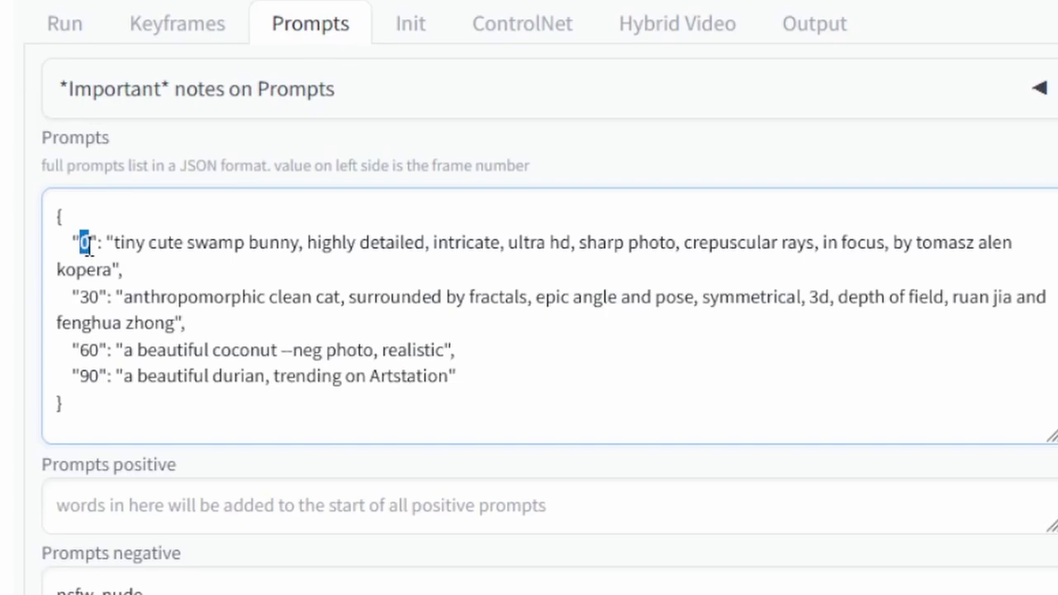
pyautogui.moveTo(114, 242); pyautogui.dragTo(176, 323)
pyautogui.doubleClick(88, 296)
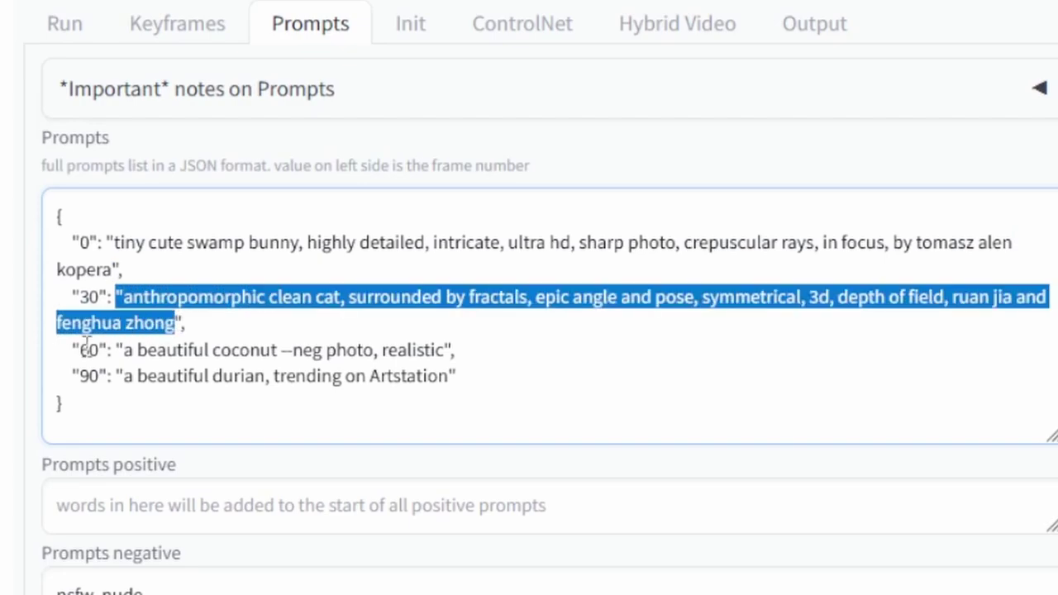
pyautogui.doubleClick(86, 349)
pyautogui.moveTo(121, 350); pyautogui.dragTo(397, 350)
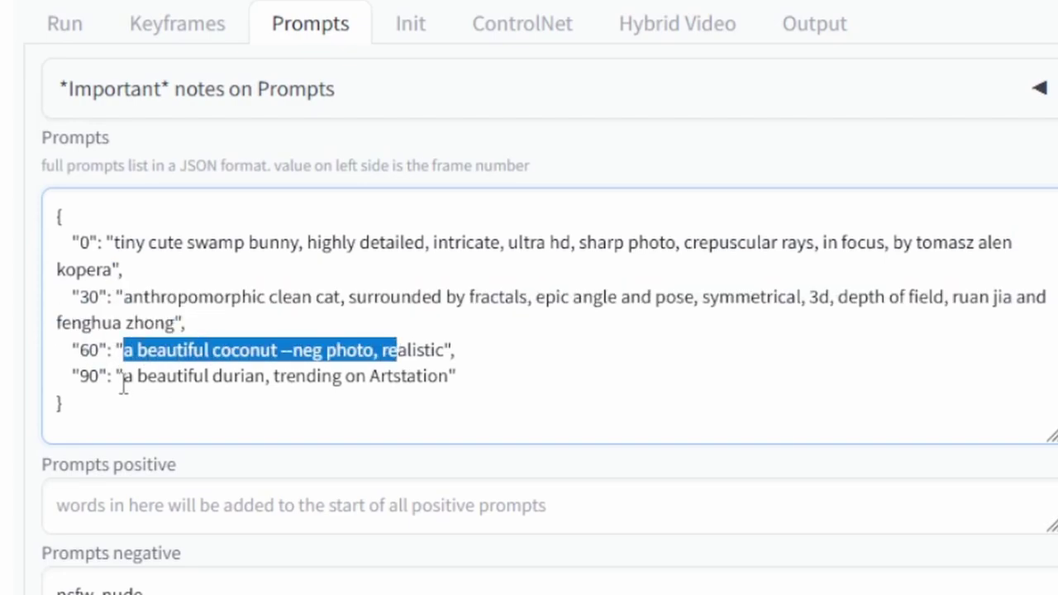
pyautogui.moveTo(123, 378); pyautogui.dragTo(432, 388)
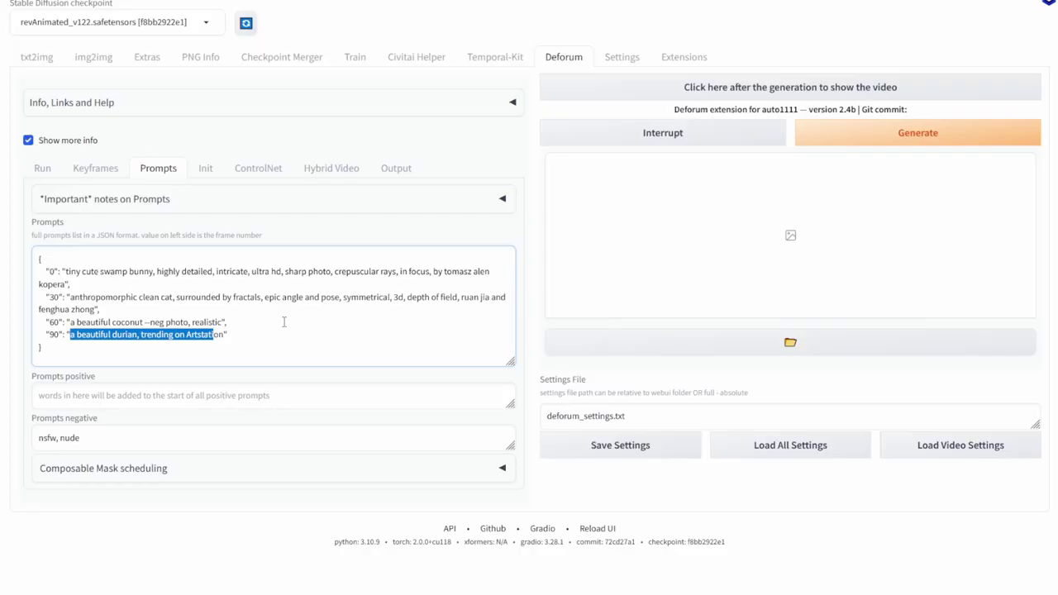
# Generate the animation and play the video morphing from swamp bunny to durian
pyautogui.click(849, 134)
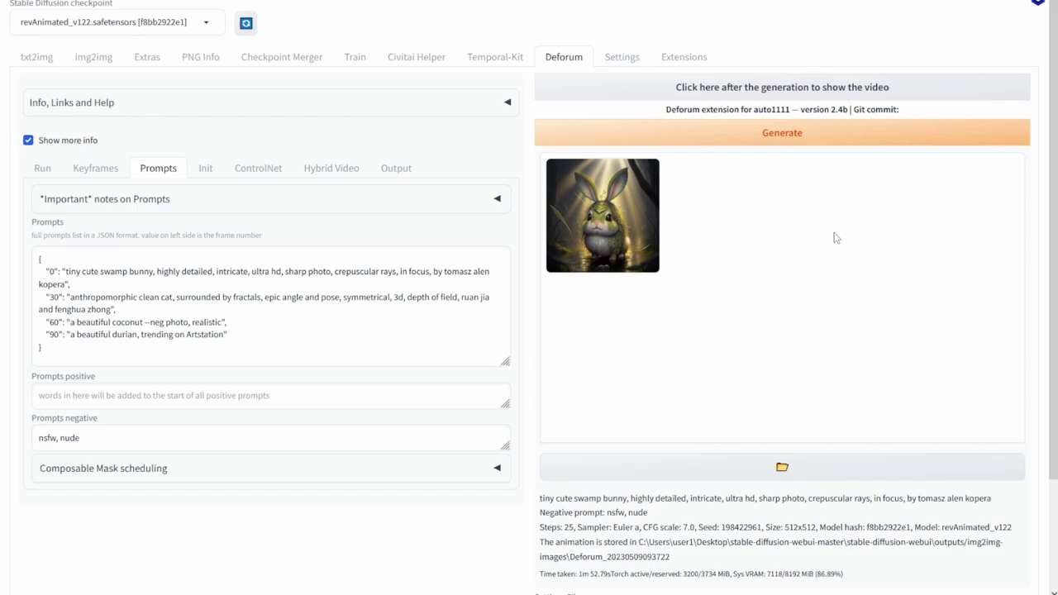
pyautogui.click(814, 91)
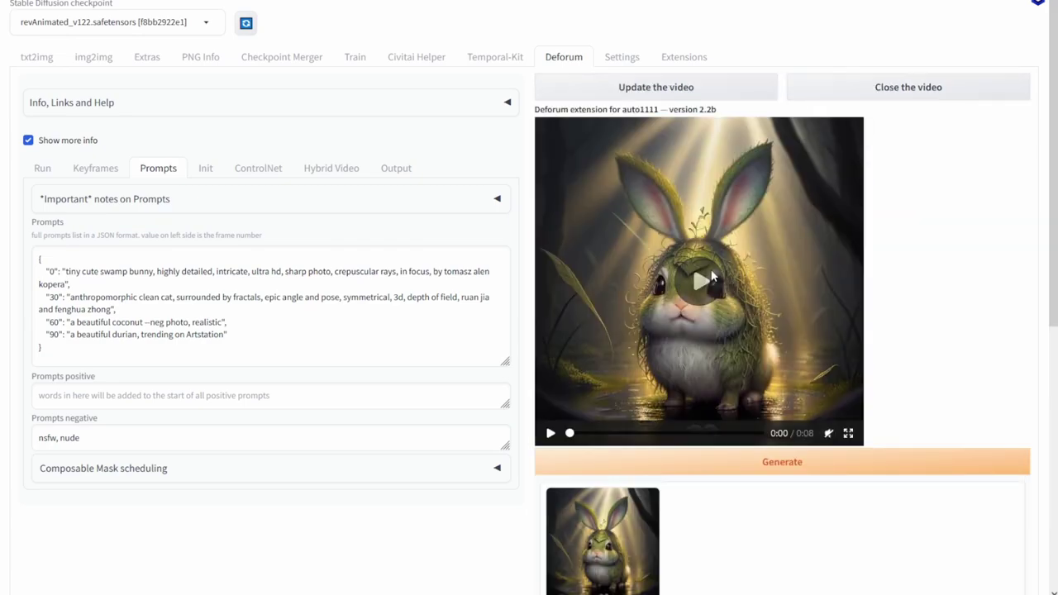
pyautogui.click(705, 282)
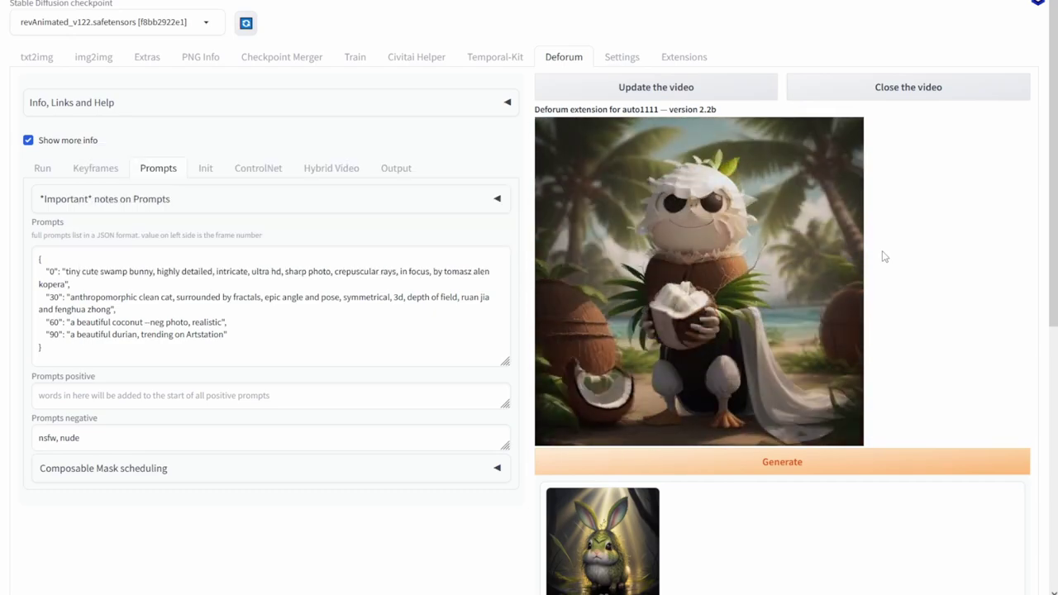
pyautogui.click(443, 346)
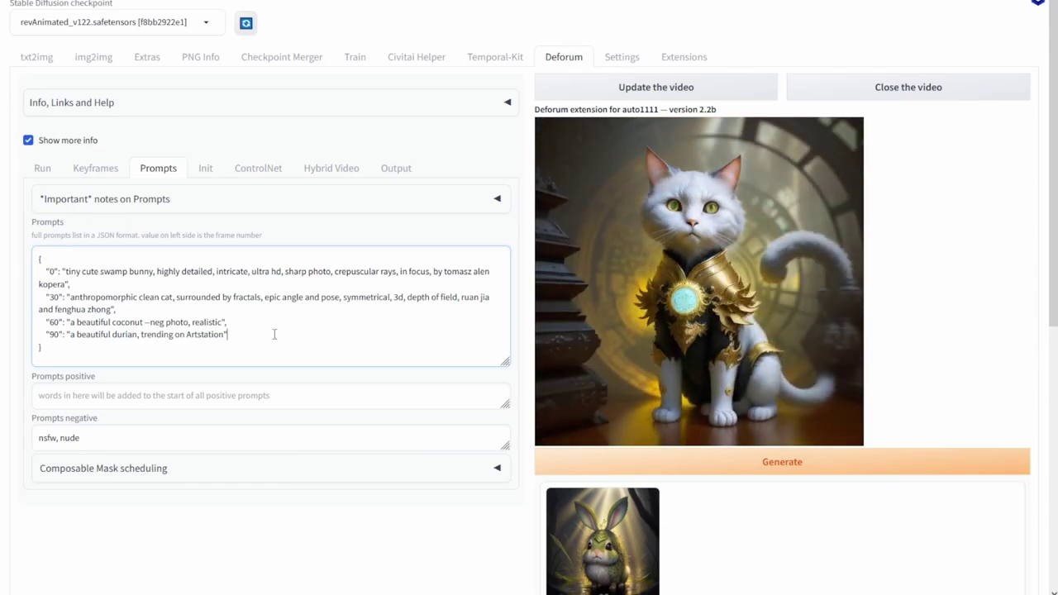
# Replace the old prompts with the 15th century landscape prompt at frame 0
pyautogui.moveTo(276, 333); pyautogui.dragTo(25, 273)
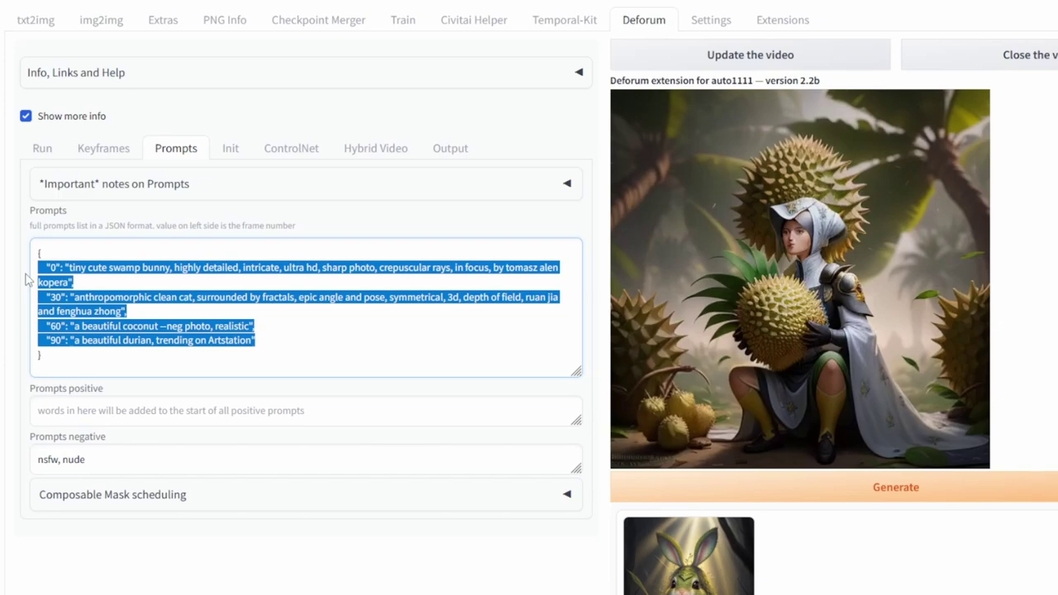
pyautogui.press('BackSpace')
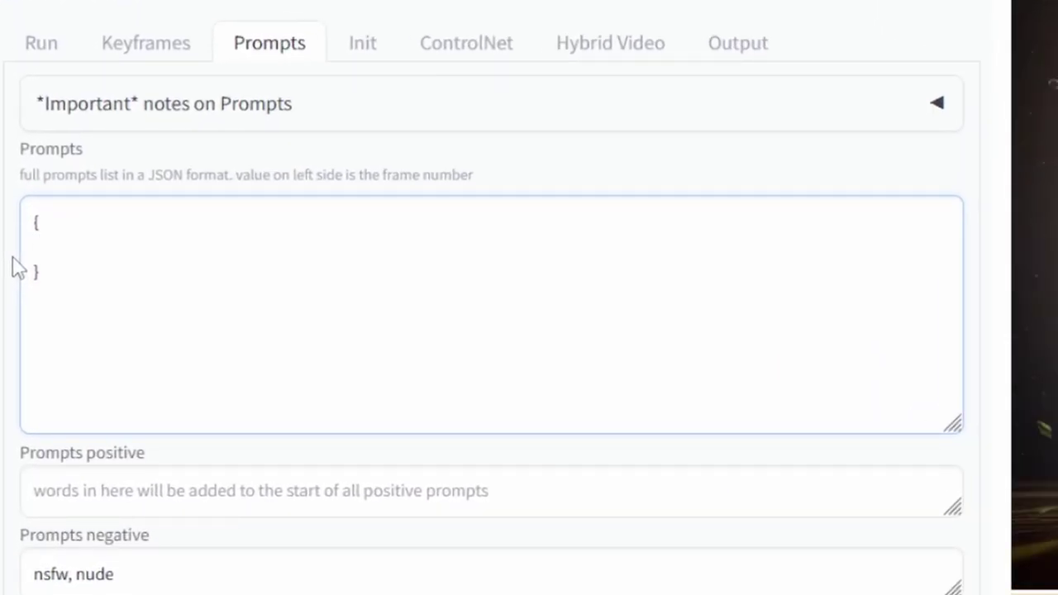
pyautogui.write('"')
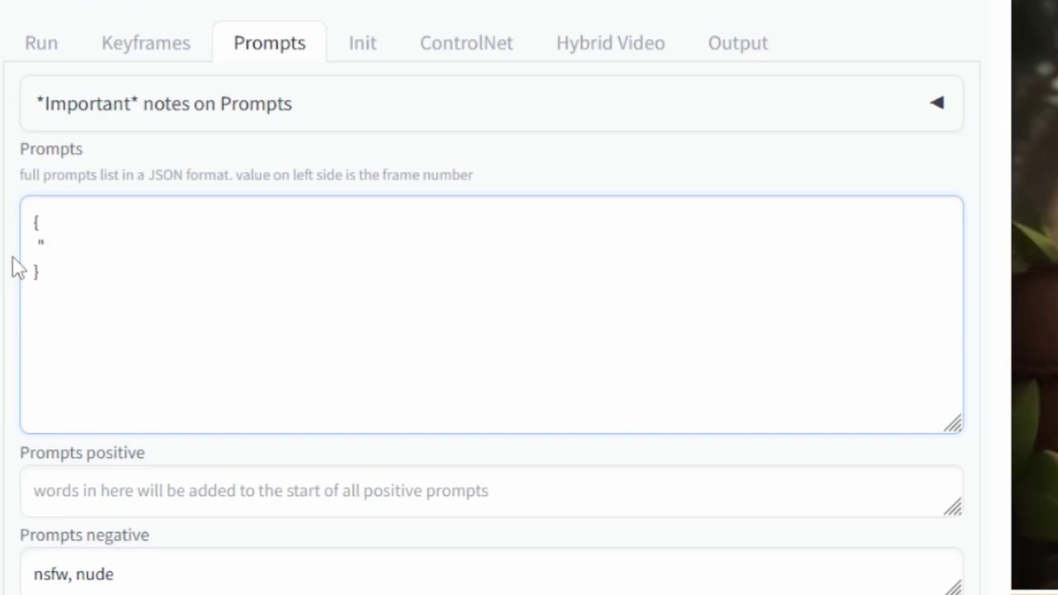
pyautogui.write('0":')
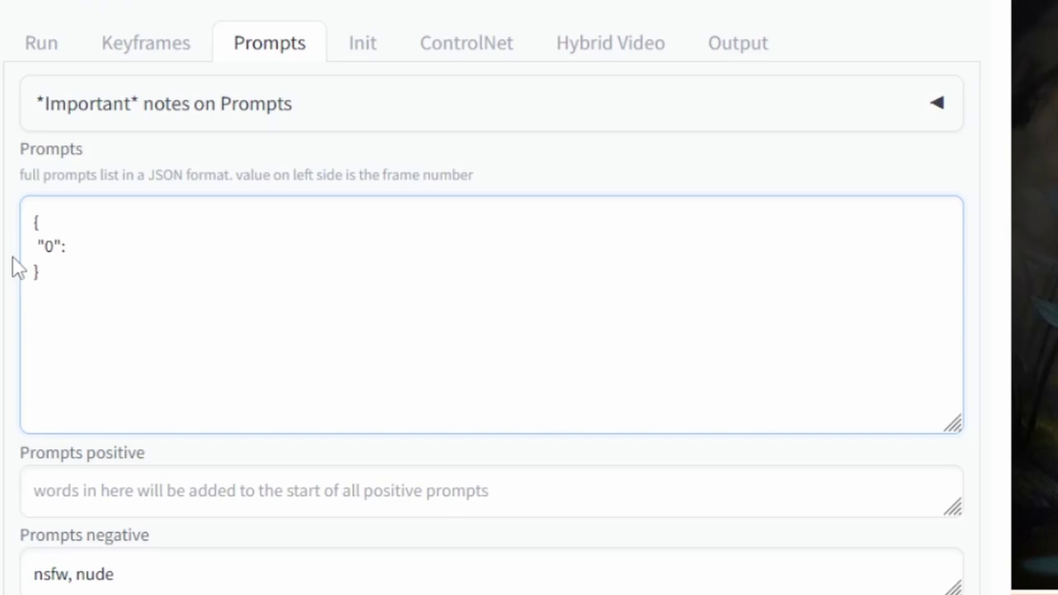
pyautogui.write('""')
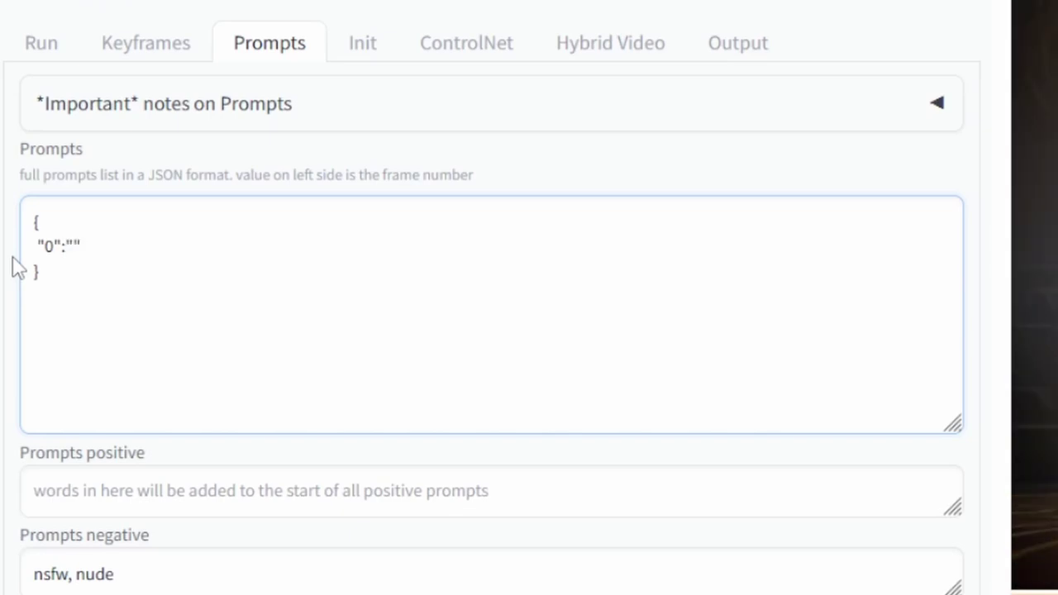
pyautogui.press('Left')
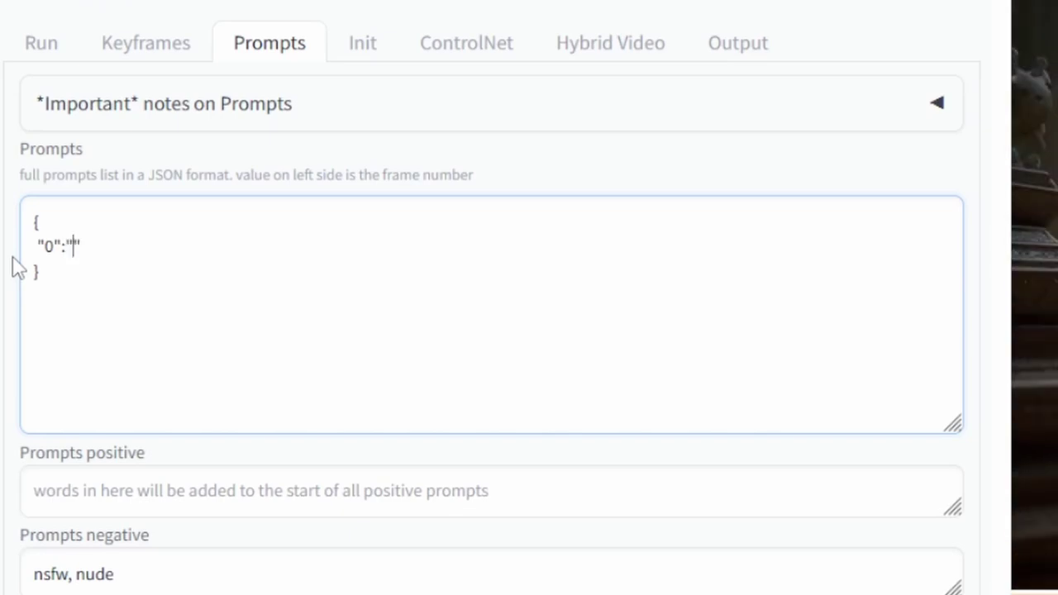
pyautogui.write('15th century landscape by thomas cole')
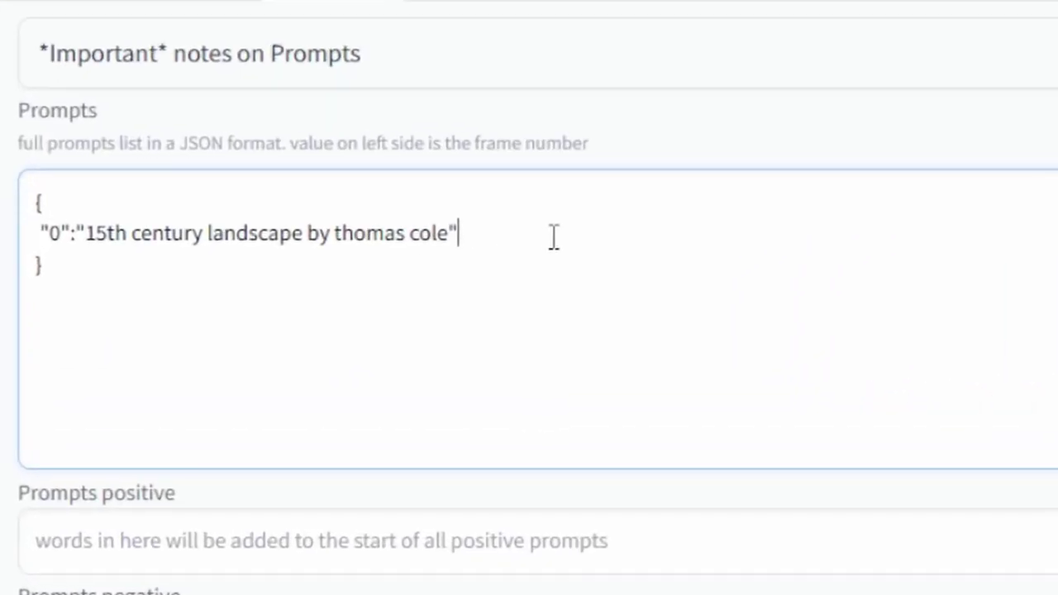
pyautogui.write(',')
pyautogui.press('Return')
# Add the modern city prompt at frame 40 and the cyberpunk prompt at frame 80
pyautogui.write('""')
pyautogui.press('Left')
pyautogui.write('40')
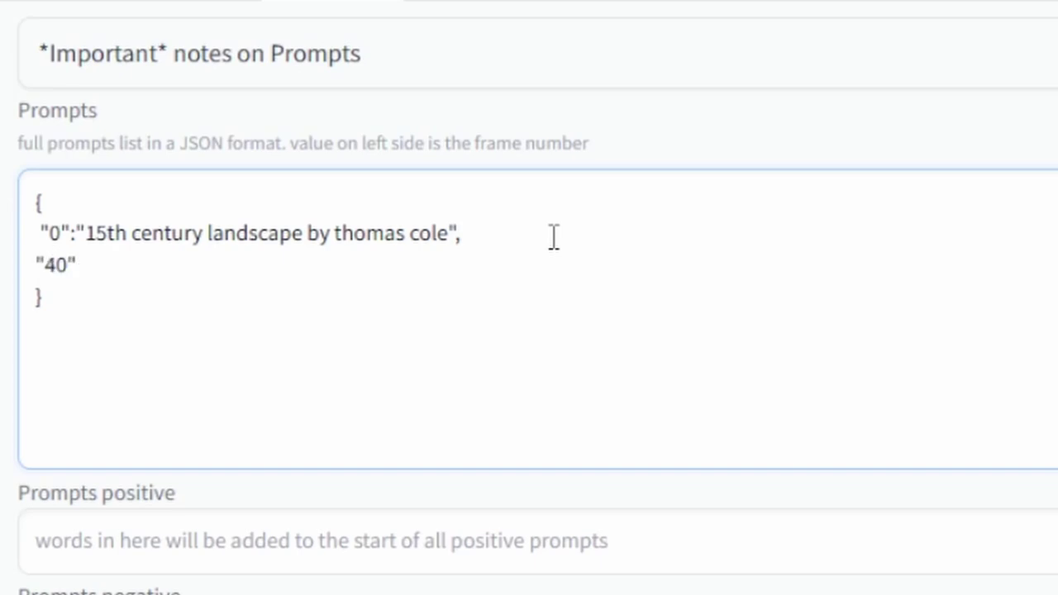
pyautogui.press('Right')
pyautogui.write(':')
pyautogui.write('"modern city landscape by thomas cole", "80": "cyberpunk landscape by thomas cole"')
pyautogui.press('Up')
pyautogui.press('Up')
pyautogui.press('Home')
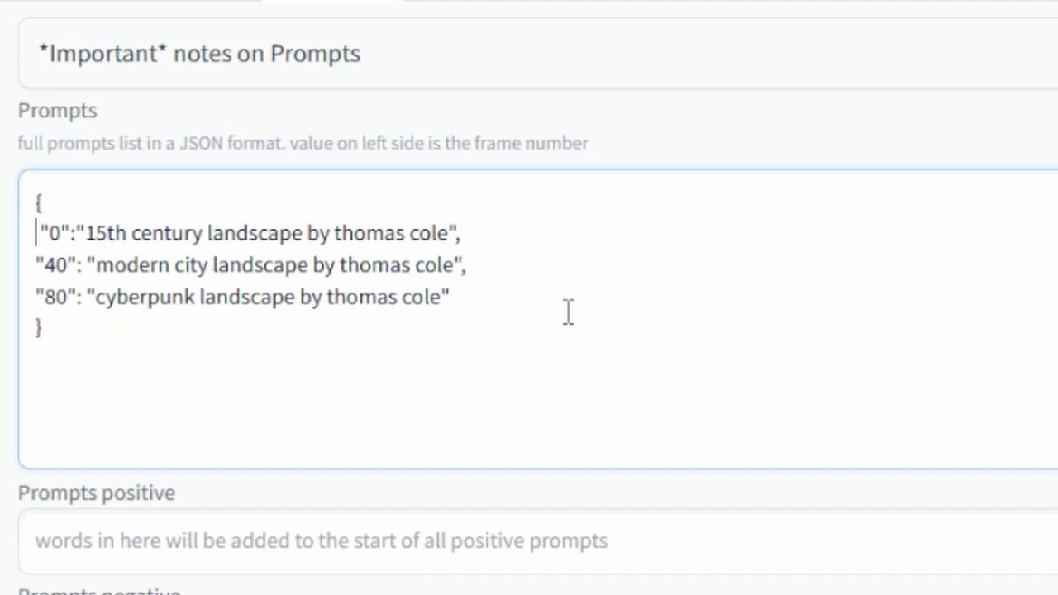
# Remove the trailing comma after the frame 80 prompt to fix the JSON error
pyautogui.click(509, 232)
pyautogui.click(469, 302)
pyautogui.write(',')
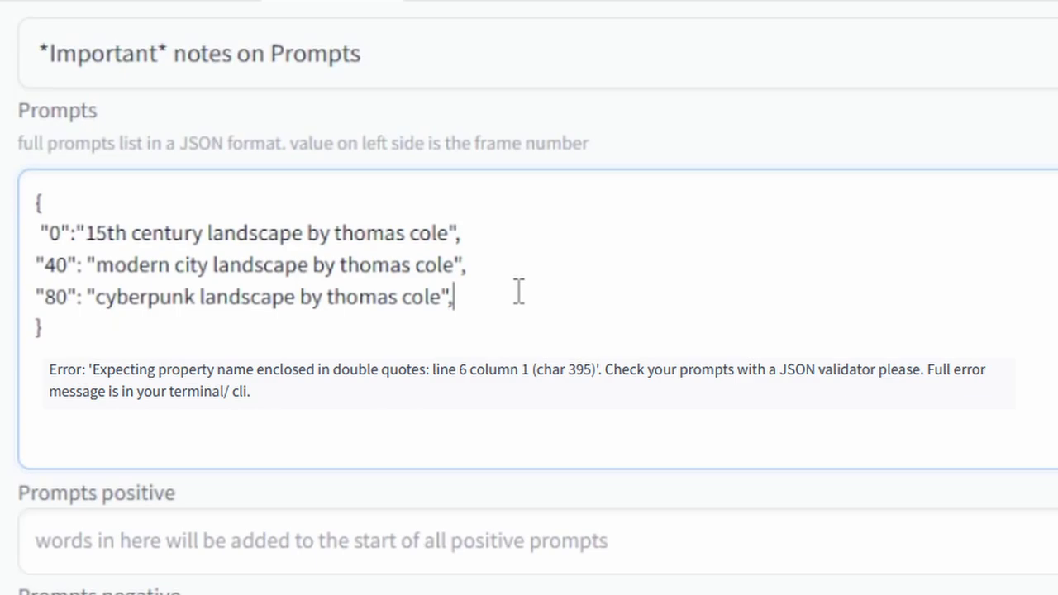
pyautogui.press('BackSpace')
pyautogui.hotkey('shift', 'Down')
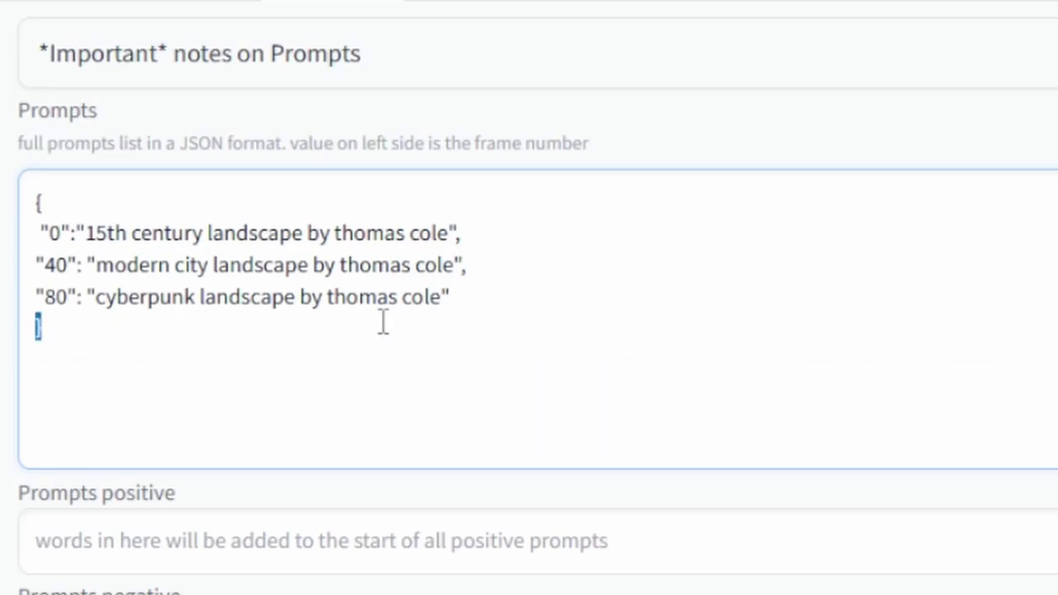
pyautogui.hotkey('shift', 'Up')
pyautogui.hotkey('shift', 'Home')
# Append '--neg cloudy' to the frame 0 prompt
pyautogui.write('--neg ')
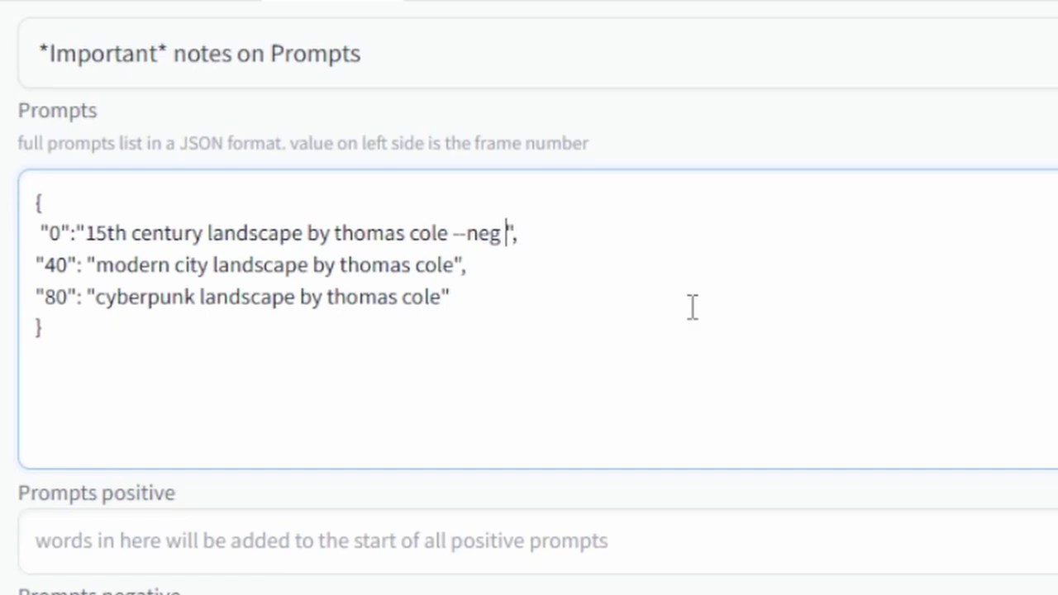
pyautogui.write('clou')
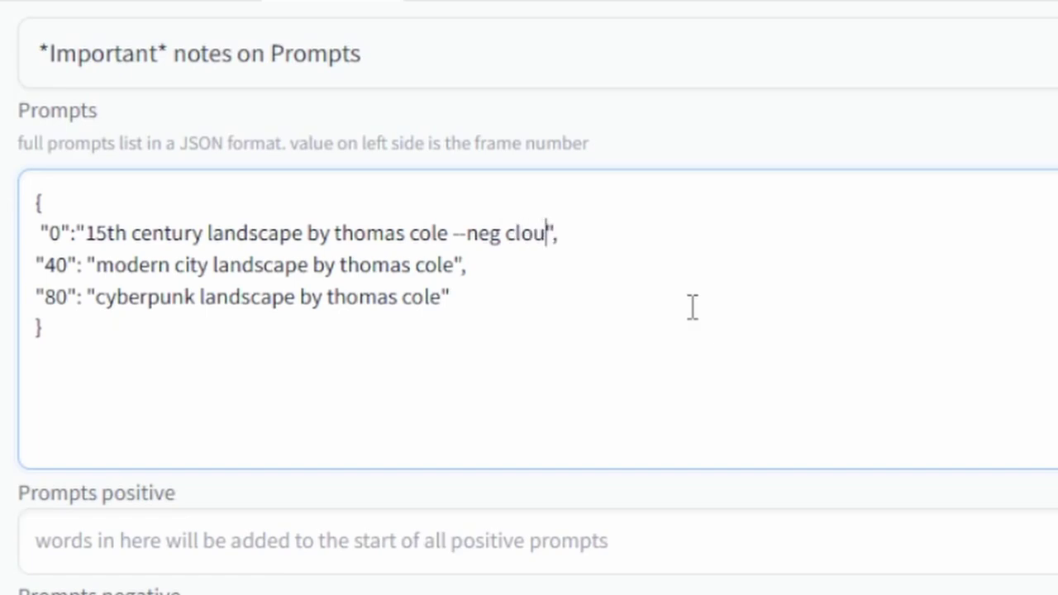
pyautogui.write('dy')
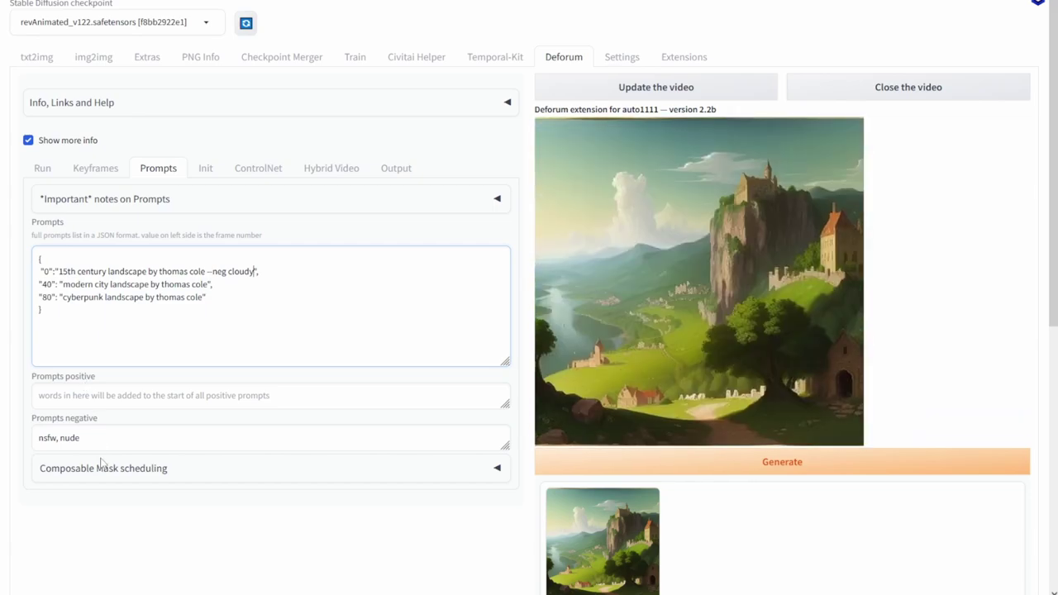
pyautogui.click(39, 399)
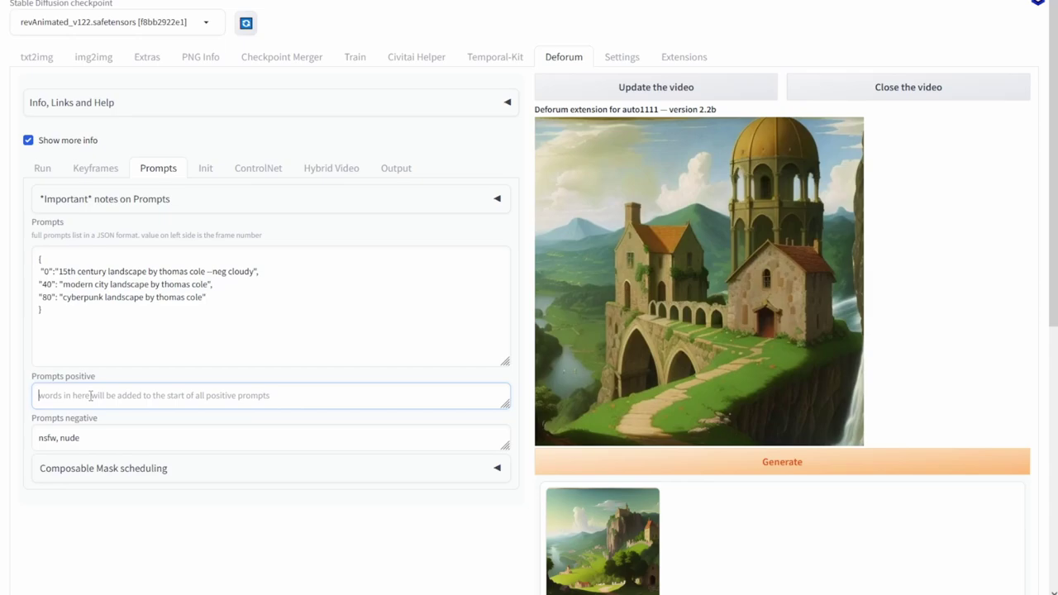
# Prefix all prompts with 'city landscape by', edit the keyframe prompts to artists, and generate
pyautogui.write('city landscape by')
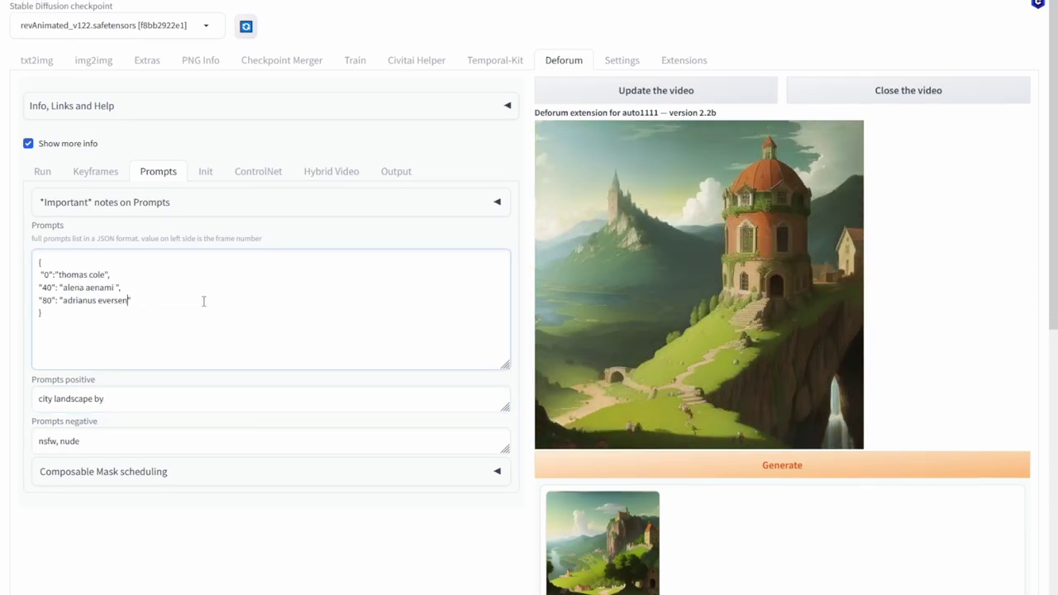
pyautogui.moveTo(154, 303); pyautogui.dragTo(36, 274)
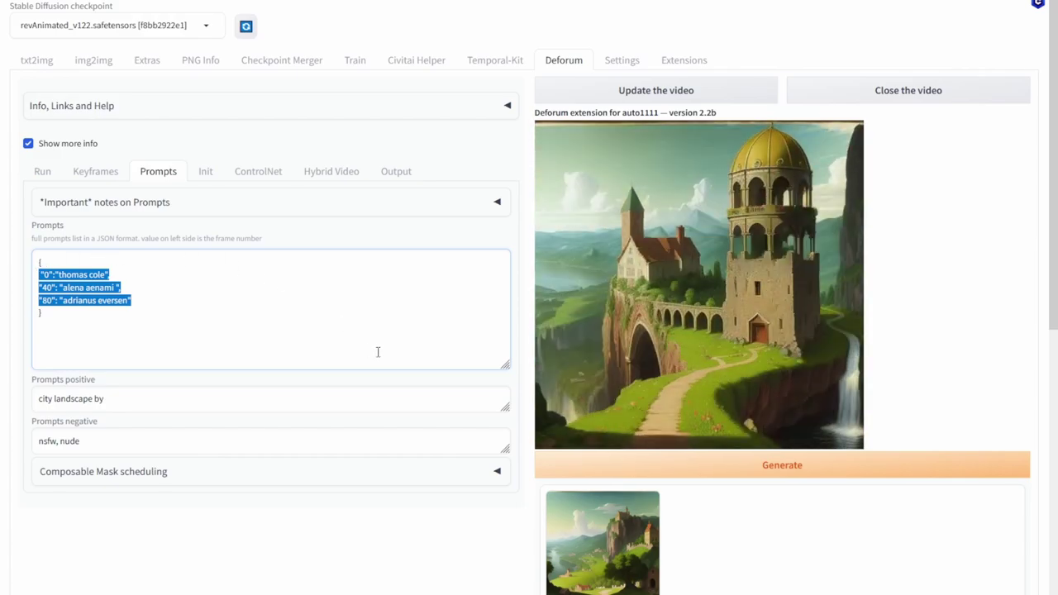
pyautogui.click(584, 470)
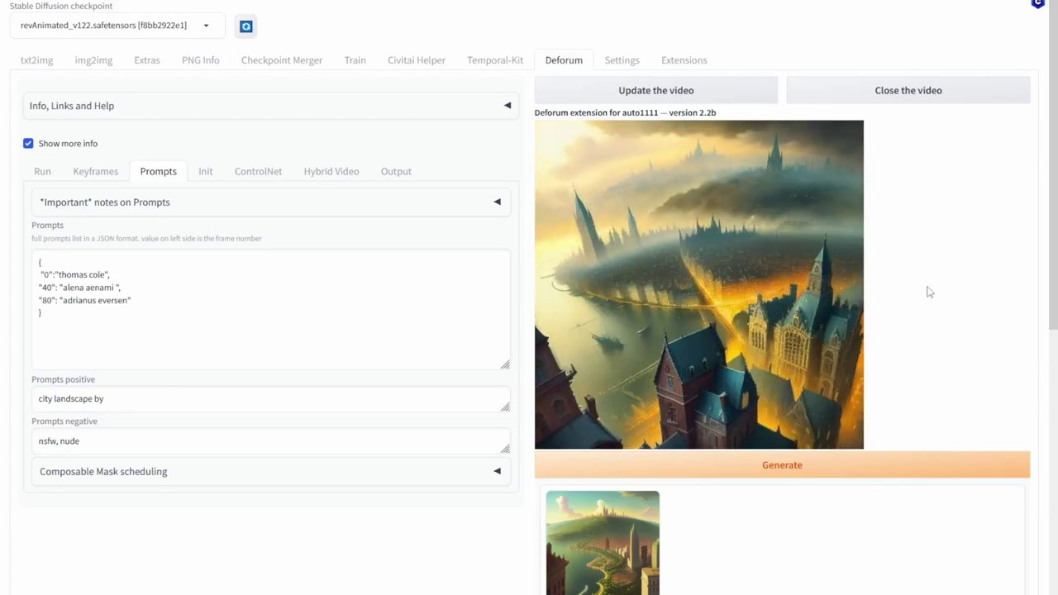
pyautogui.click(113, 174)
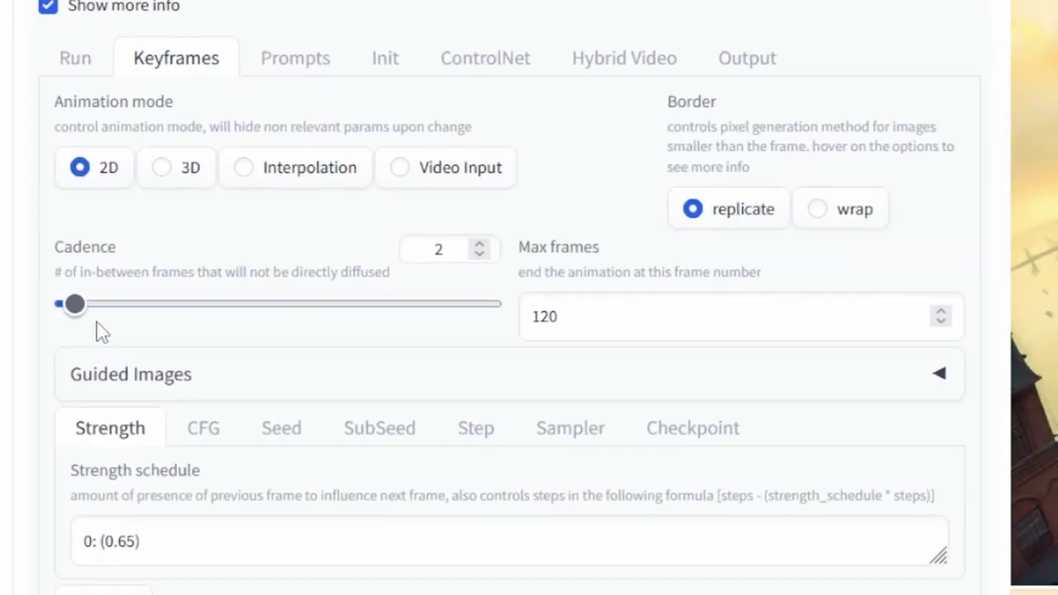
pyautogui.moveTo(81, 315)
pyautogui.mouseDown()
pyautogui.moveTo(189, 312)
pyautogui.moveTo(80, 311)
pyautogui.mouseUp()
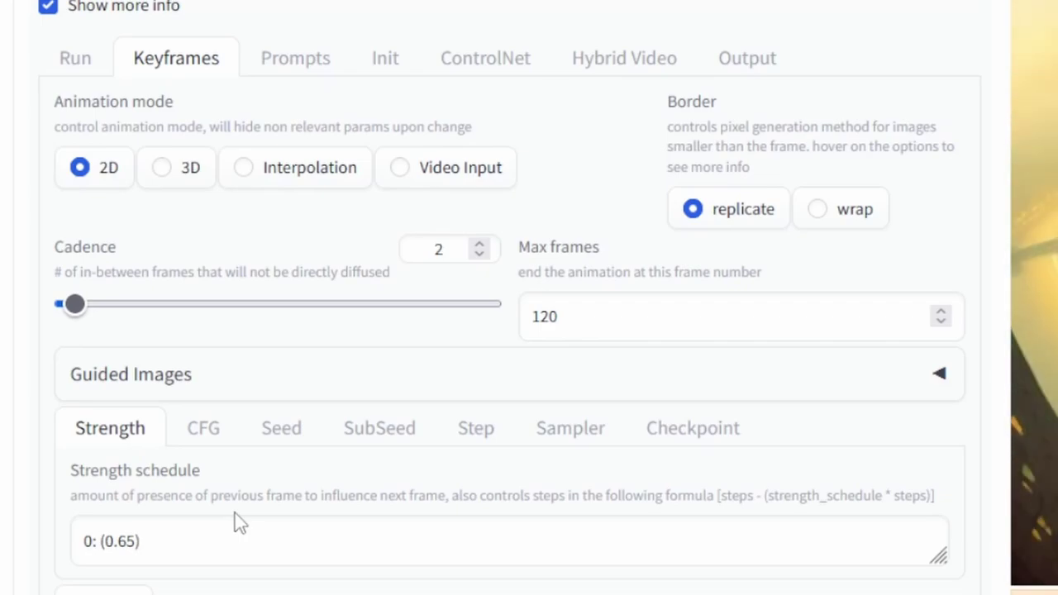
pyautogui.moveTo(119, 542); pyautogui.dragTo(134, 544)
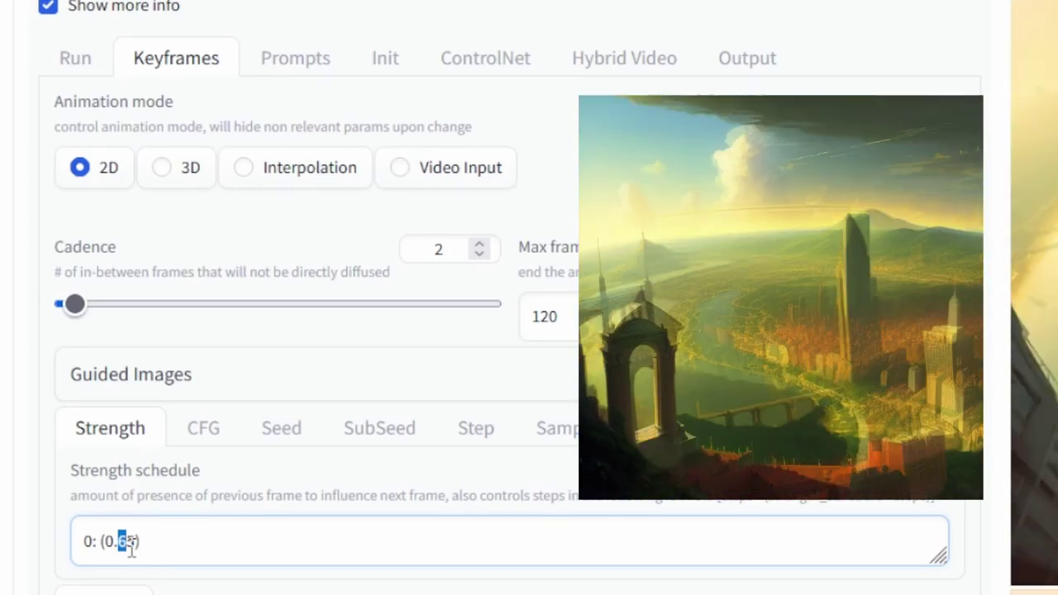
pyautogui.click(201, 562)
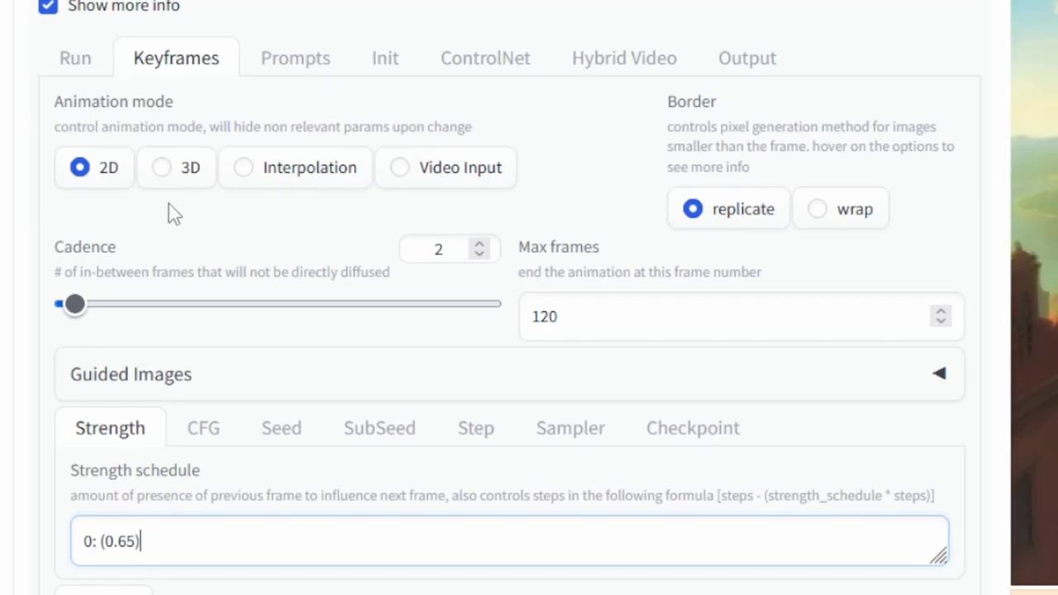
pyautogui.scroll(-8, 169, 211)
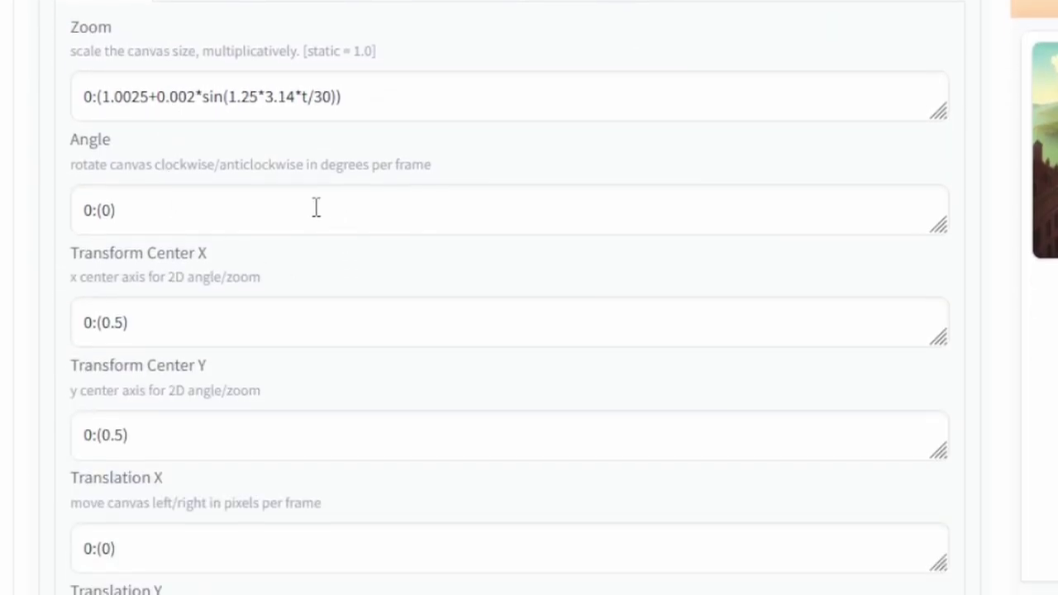
pyautogui.scroll(6, 237, 512)
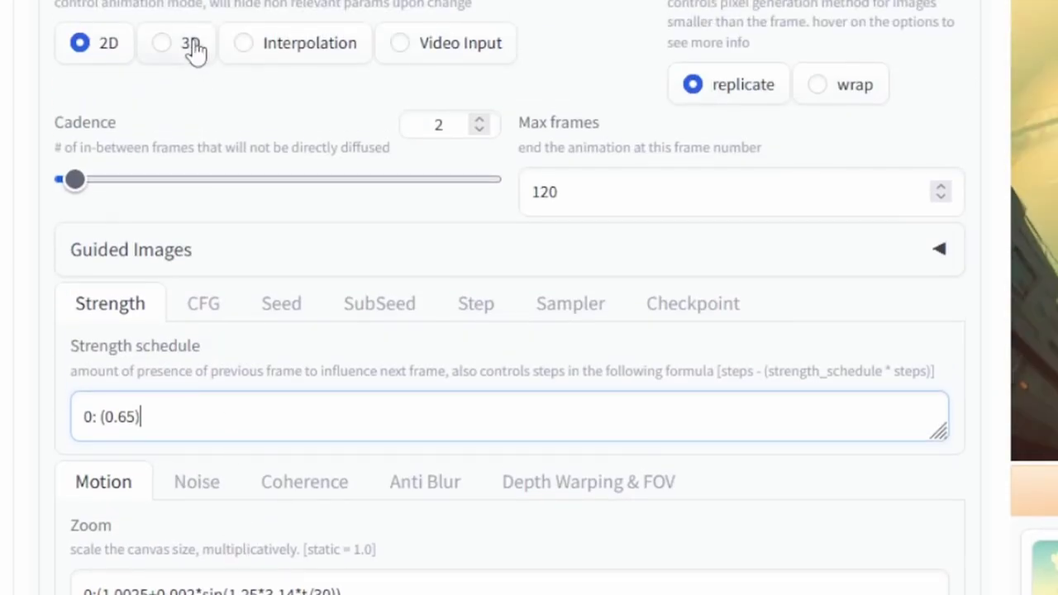
pyautogui.click(194, 47)
pyautogui.scroll(2, 190, 124)
pyautogui.scroll(-6, 190, 201)
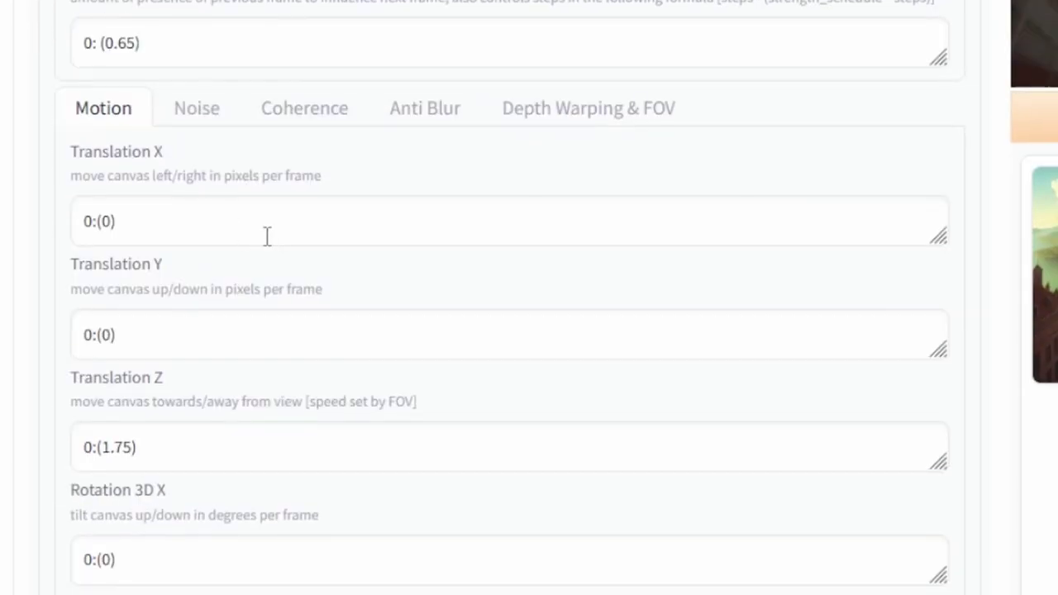
pyautogui.scroll(5, 331, 298)
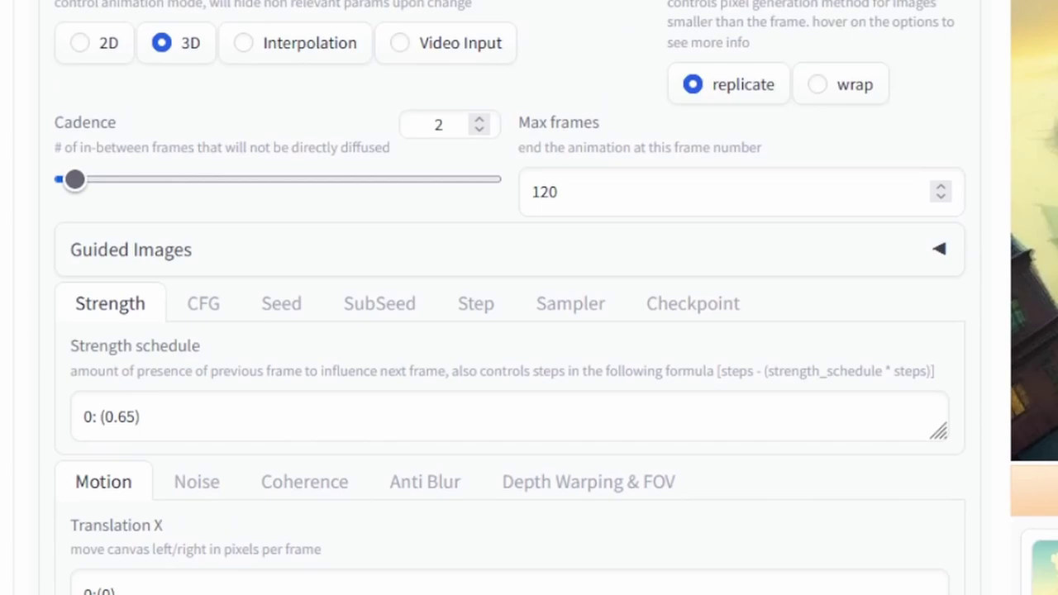
pyautogui.click(95, 40)
pyautogui.scroll(-3, 401, 328)
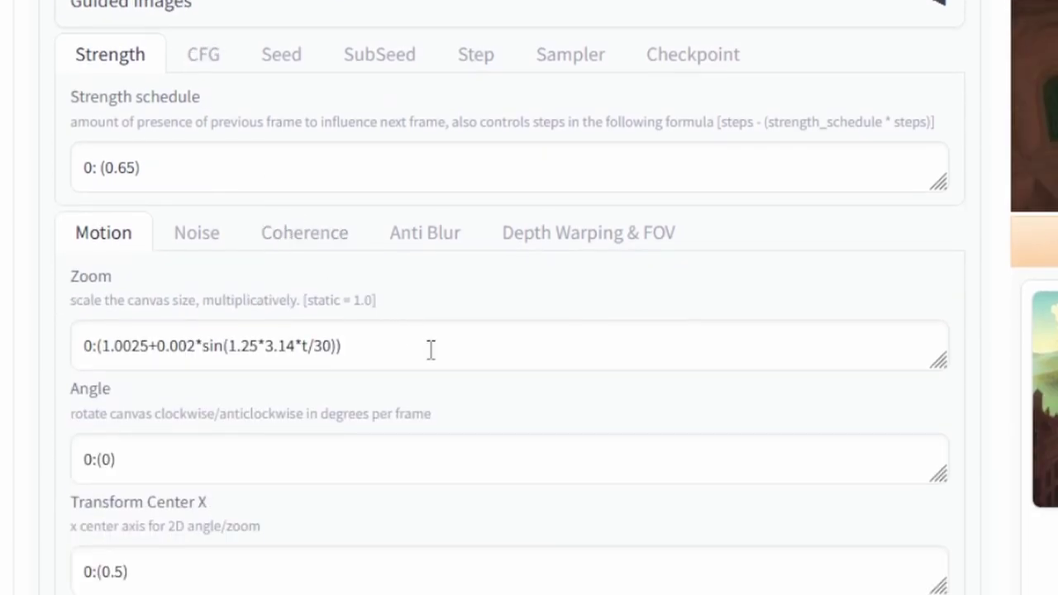
# Set the Zoom schedule to 0:(1.0025+0.002*sin(1.25*3.14*t/30)) and start generating
pyautogui.click(416, 353)
pyautogui.moveTo(416, 353); pyautogui.dragTo(80, 339)
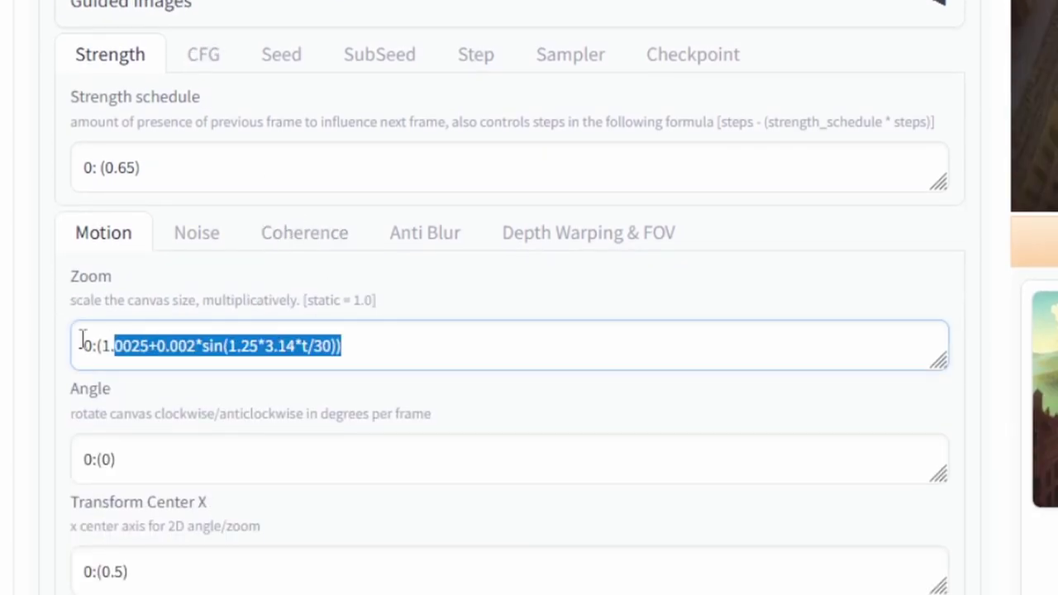
pyautogui.click(158, 348)
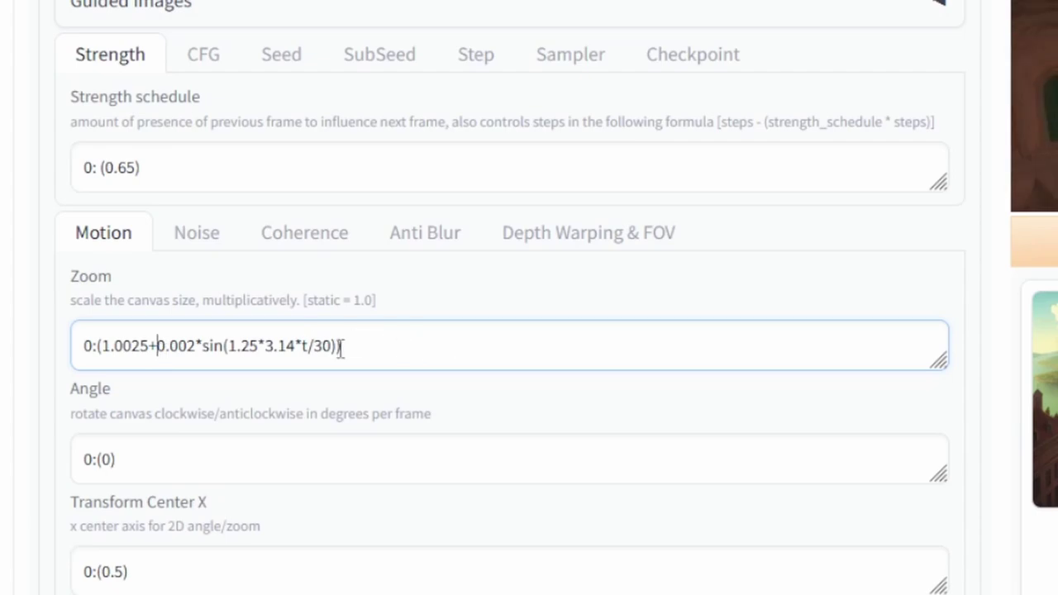
pyautogui.moveTo(83, 346); pyautogui.dragTo(386, 352)
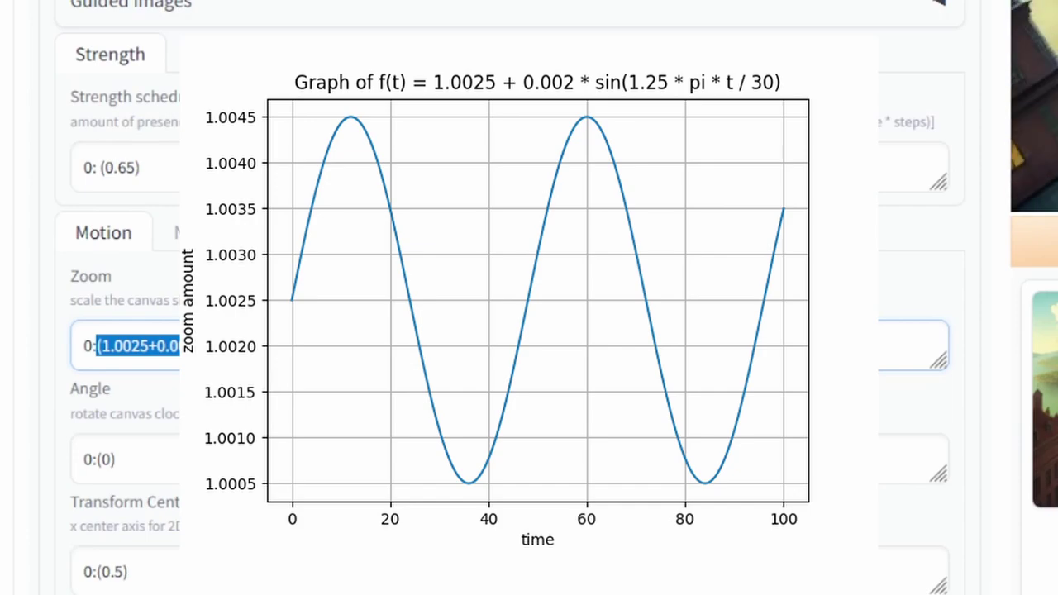
pyautogui.click(392, 349)
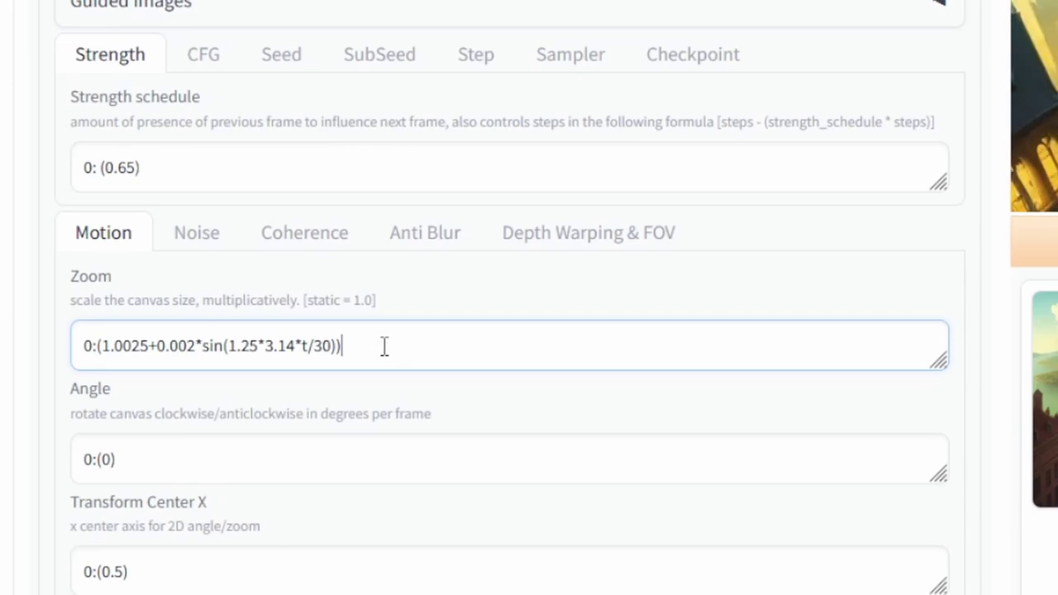
pyautogui.moveTo(356, 342); pyautogui.dragTo(102, 344)
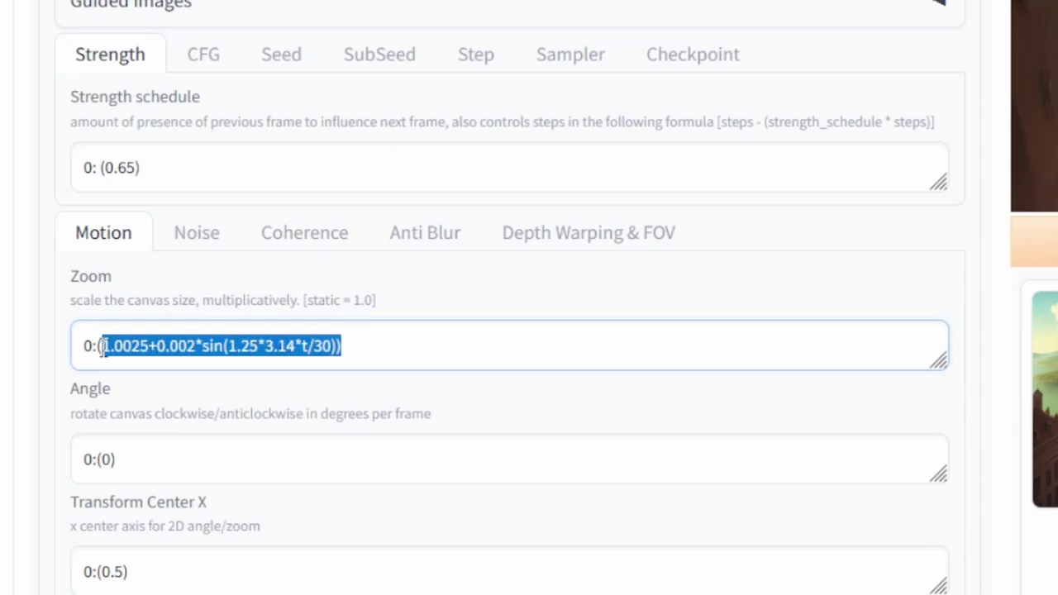
pyautogui.write('0)')
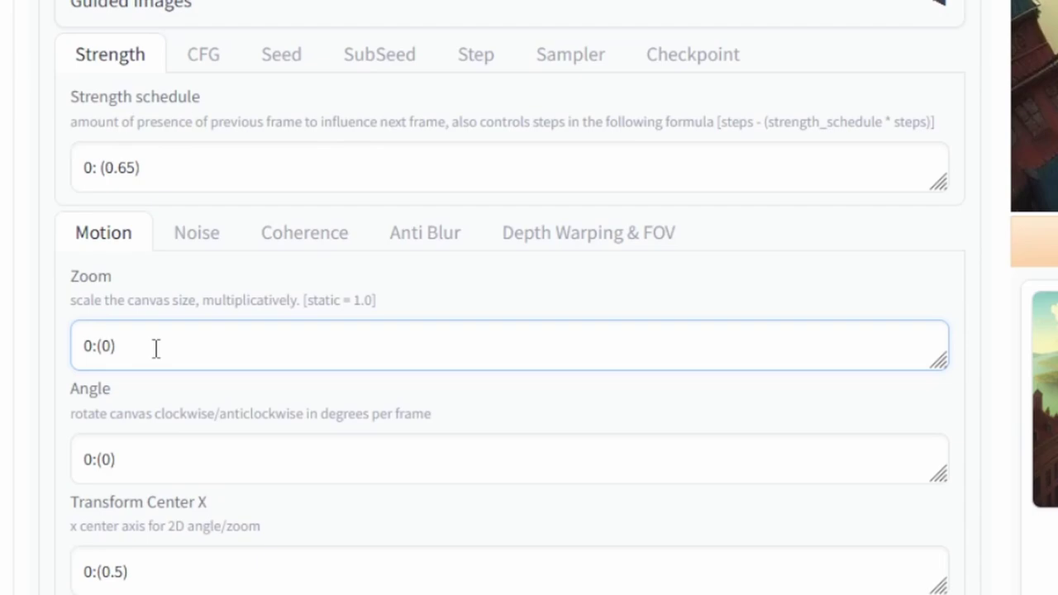
pyautogui.click(1052, 263)
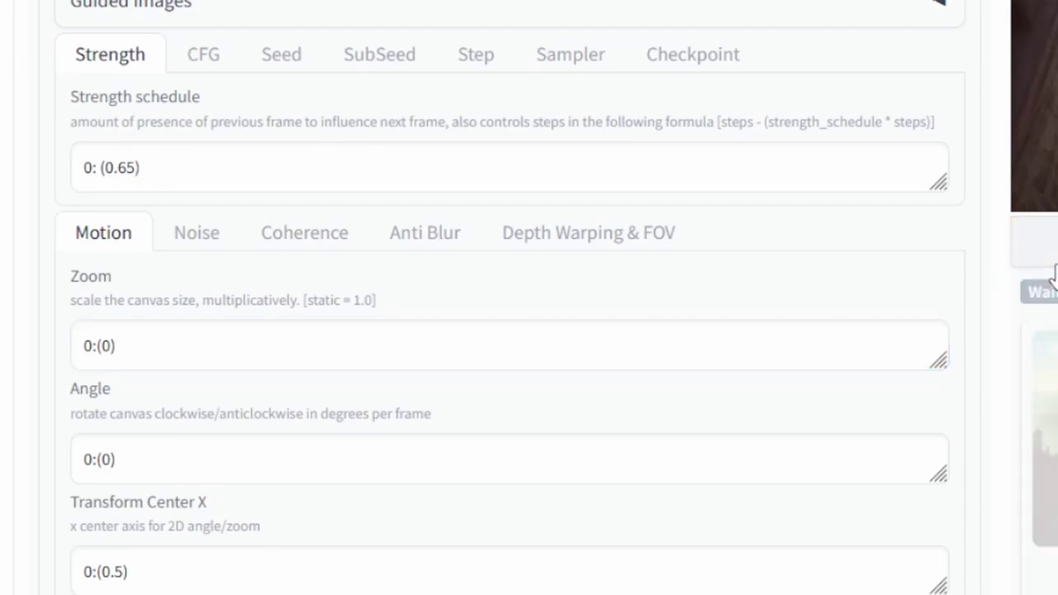
pyautogui.scroll(5, 1052, 277)
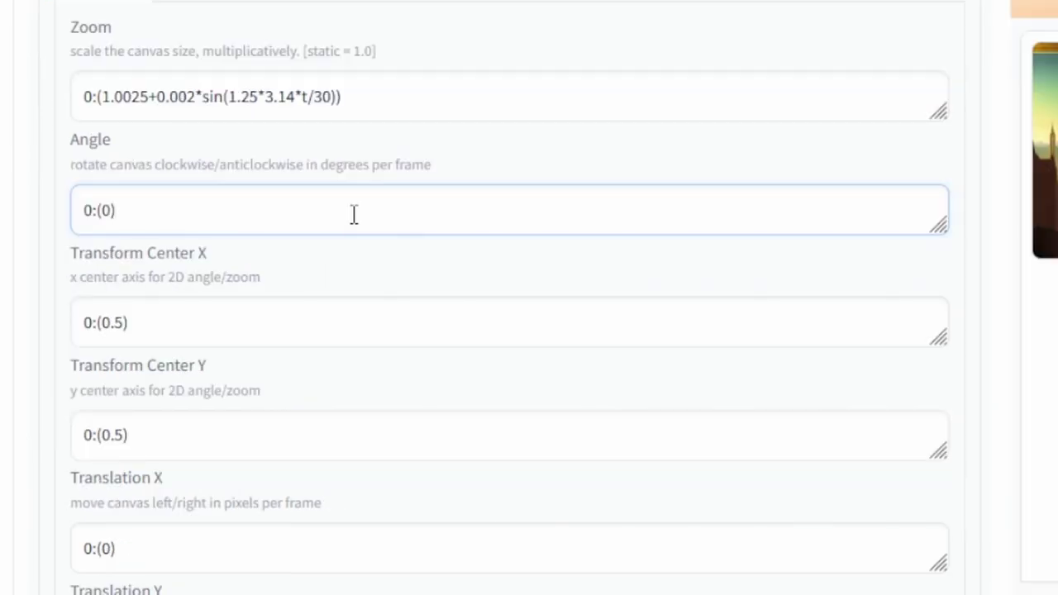
pyautogui.press('Left')
pyautogui.press('Left')
pyautogui.press('Left')
pyautogui.press('Left')
pyautogui.press('BackSpace')
pyautogui.write('4')
pyautogui.press('Left')
pyautogui.press('Left')
pyautogui.press('Left')
pyautogui.press('Left')
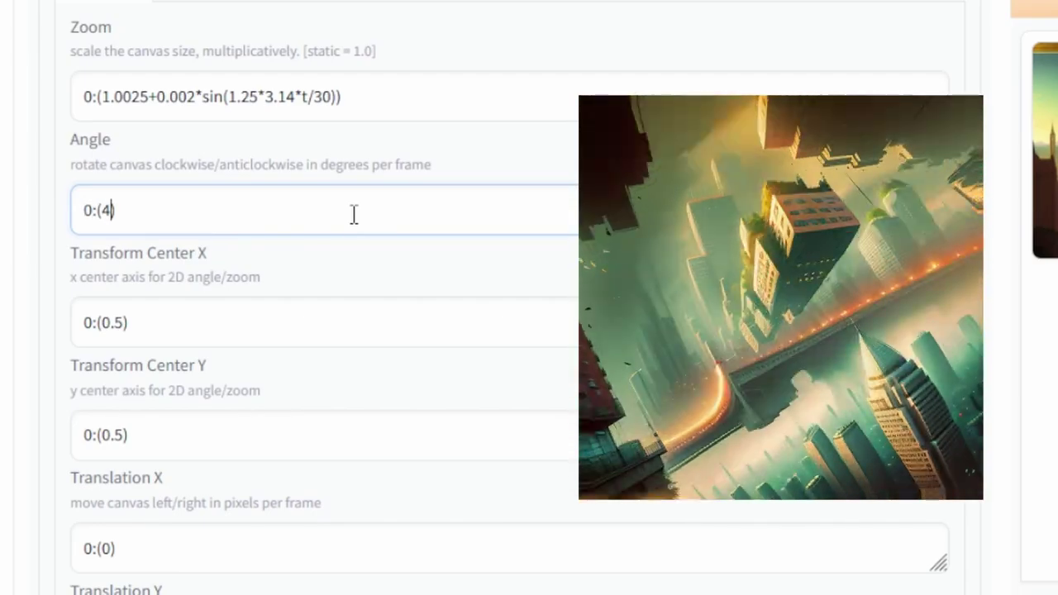
pyautogui.hotkey('ctrl', 'z')
pyautogui.click(259, 317)
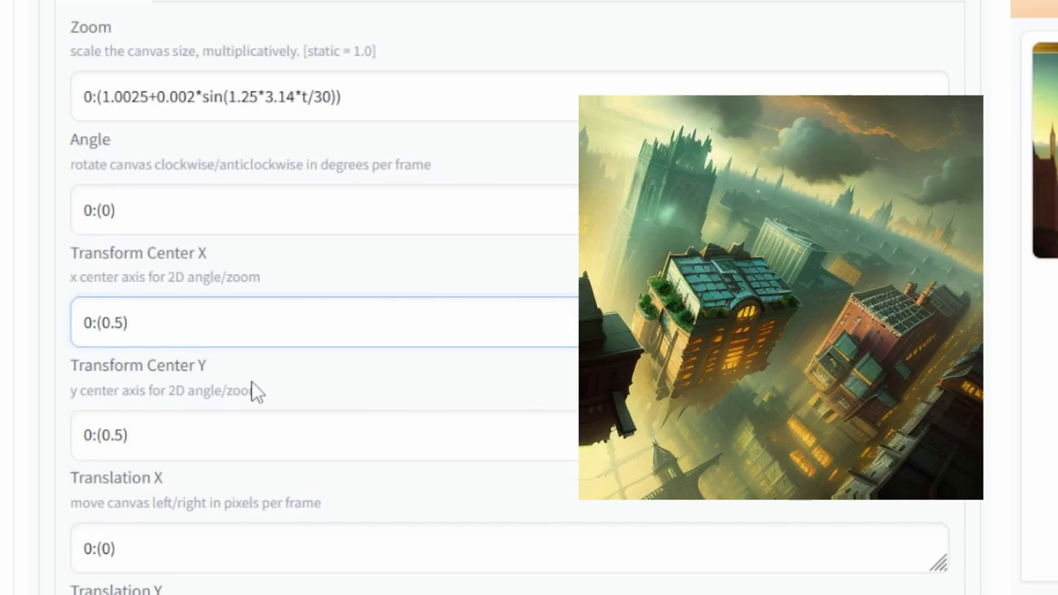
pyautogui.click(249, 435)
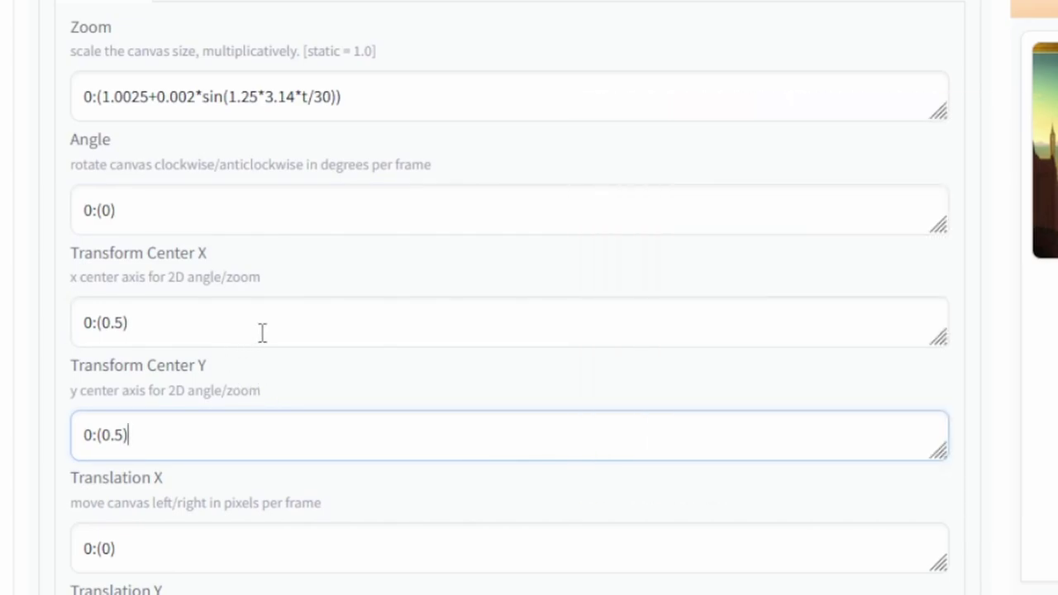
pyautogui.click(119, 548)
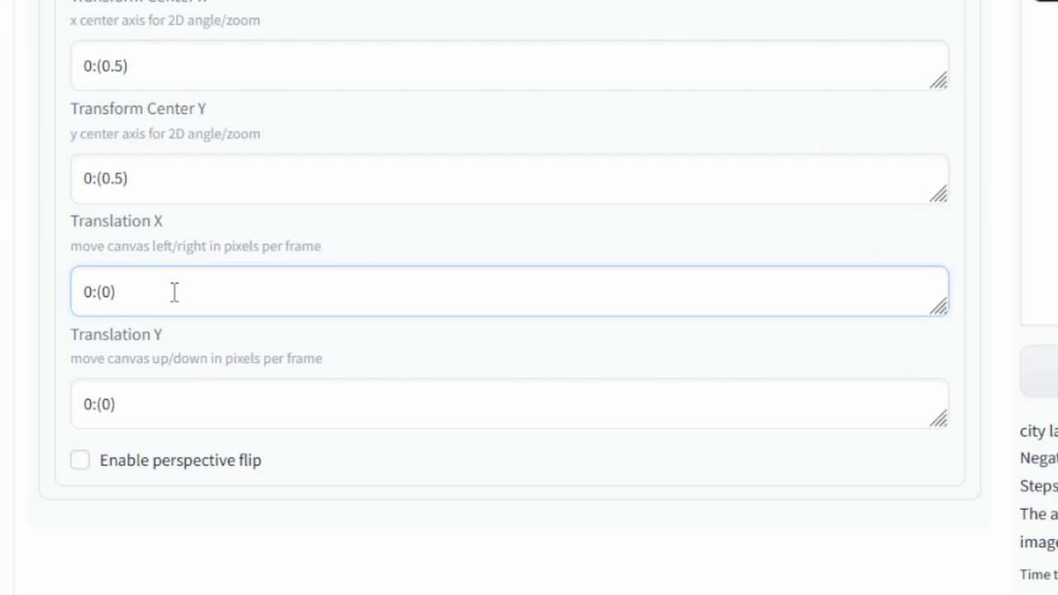
# Set the Translation X schedule to 0:(10), 60:(-15)
pyautogui.press('Left')
pyautogui.press('BackSpace')
pyautogui.write('10')
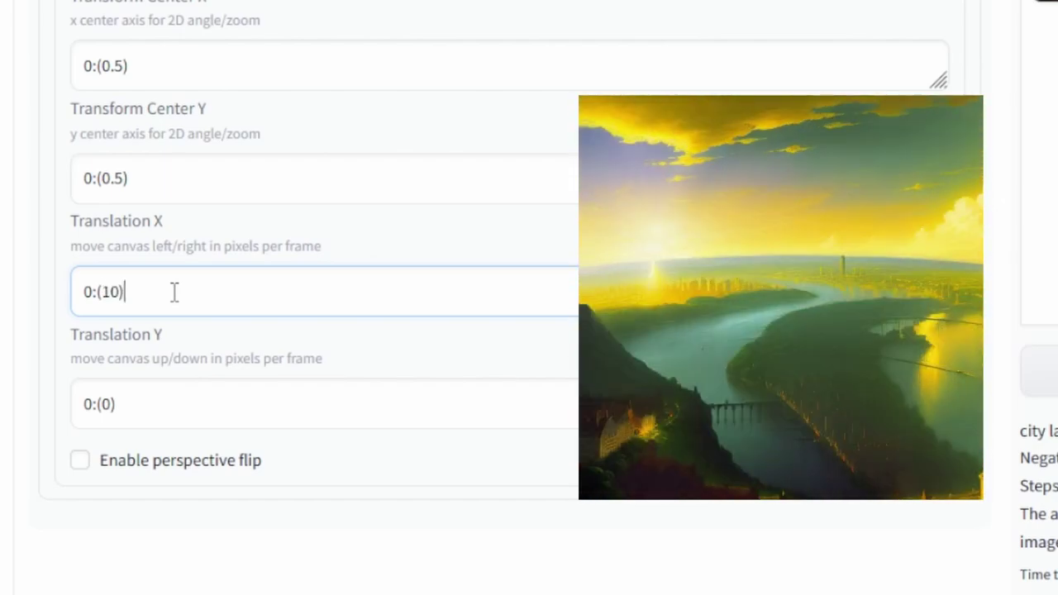
pyautogui.press('Left')
pyautogui.press('Right')
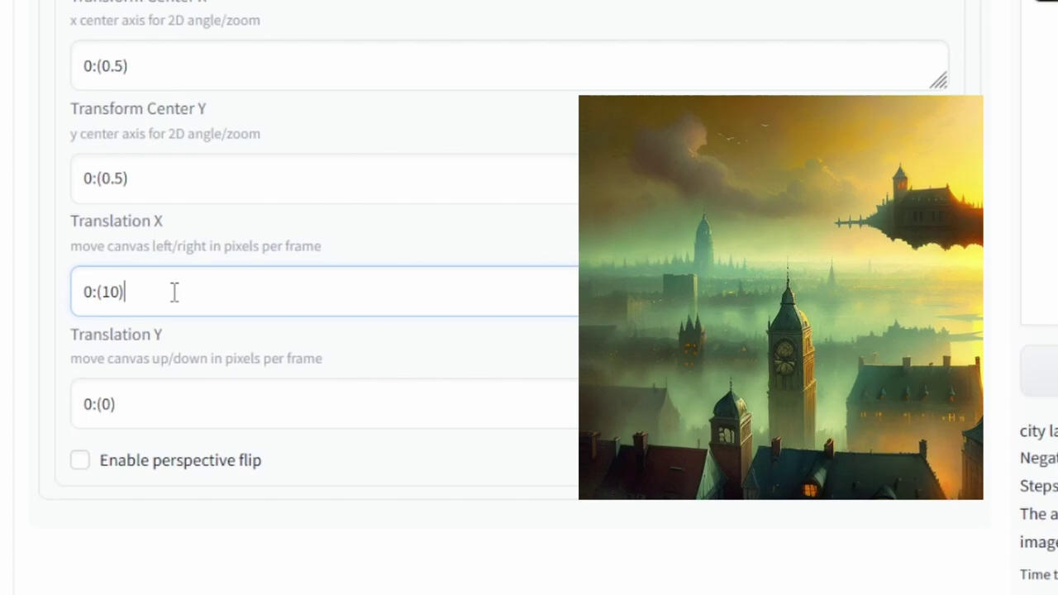
pyautogui.write(', ')
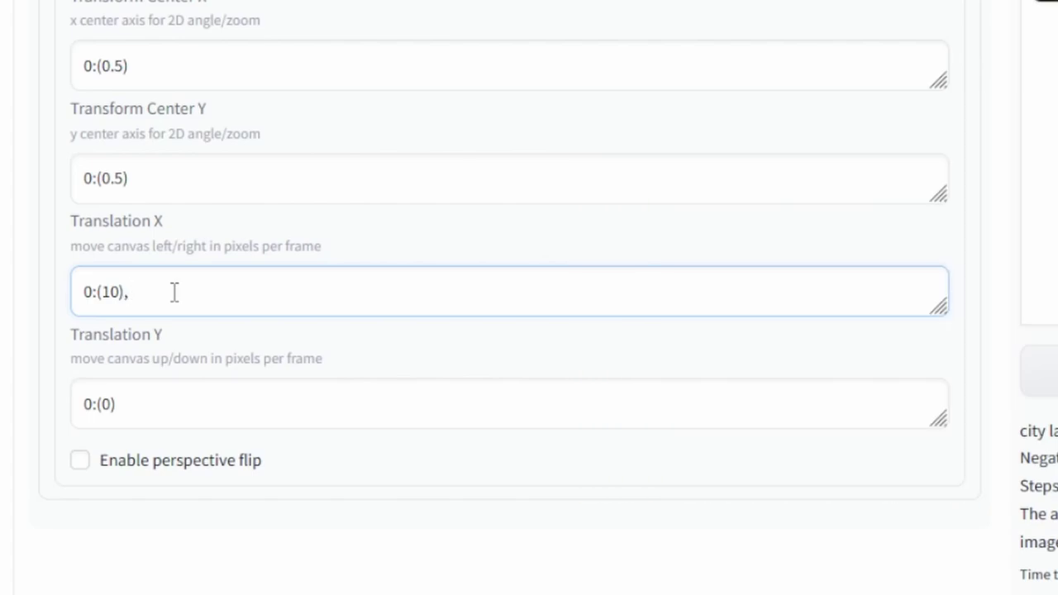
pyautogui.write('60:(-15)')
pyautogui.press('Left')
pyautogui.press('Left')
pyautogui.press('Left')
pyautogui.press('Left')
pyautogui.press('Left')
pyautogui.press('Left')
pyautogui.press('Left')
pyautogui.press('Left')
pyautogui.press('Left')
pyautogui.press('Left')
pyautogui.press('Left')
pyautogui.press('Left')
pyautogui.press('Left')
pyautogui.press('Left')
pyautogui.press('Left')
pyautogui.press('Left')
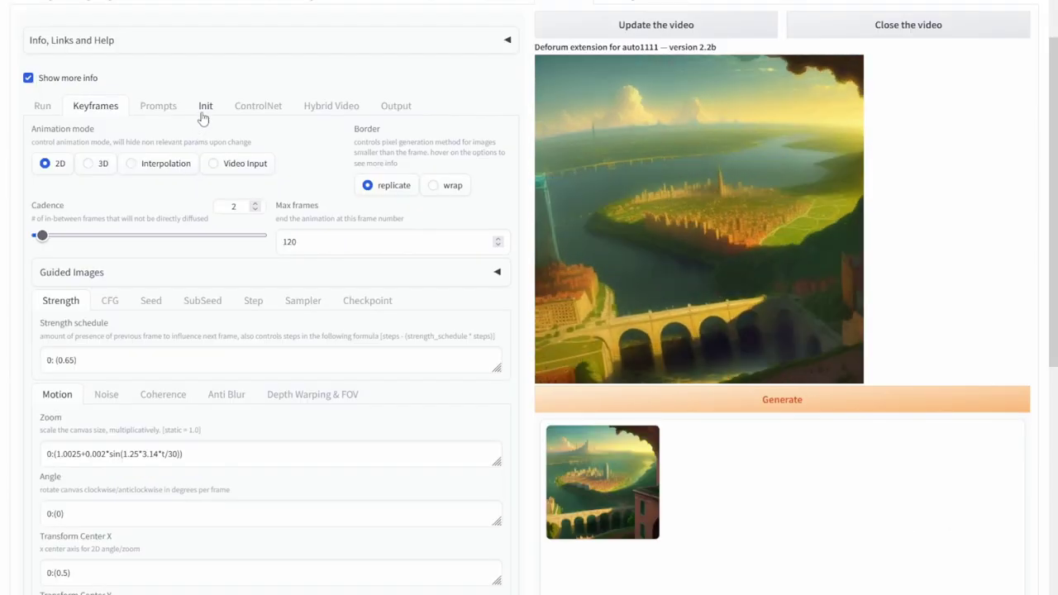
# Enable Use init with the existing init image URL and lower strength from 0.8 to 0.3
pyautogui.click(204, 112)
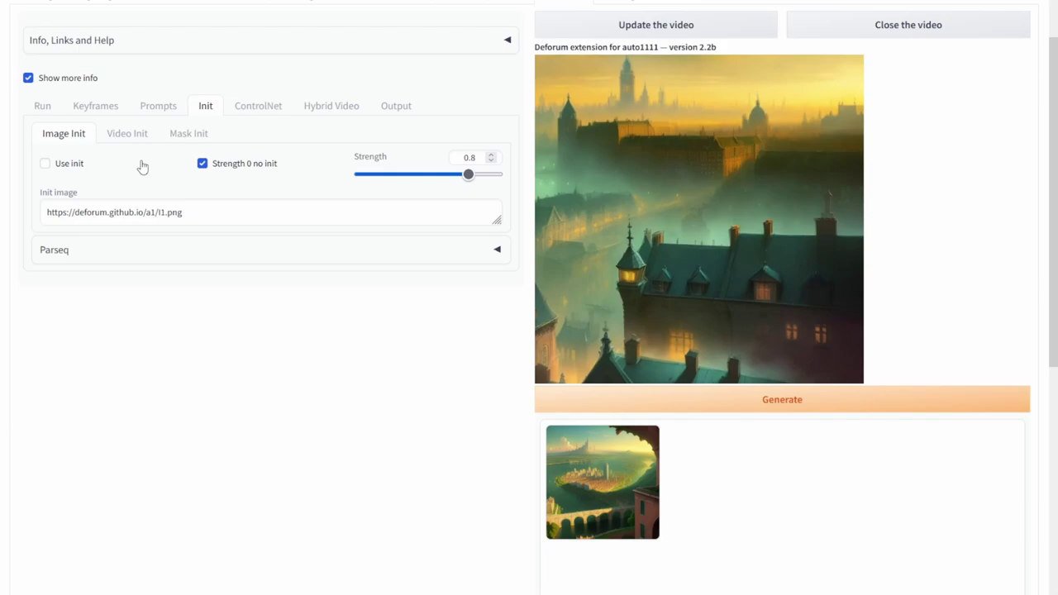
pyautogui.click(46, 165)
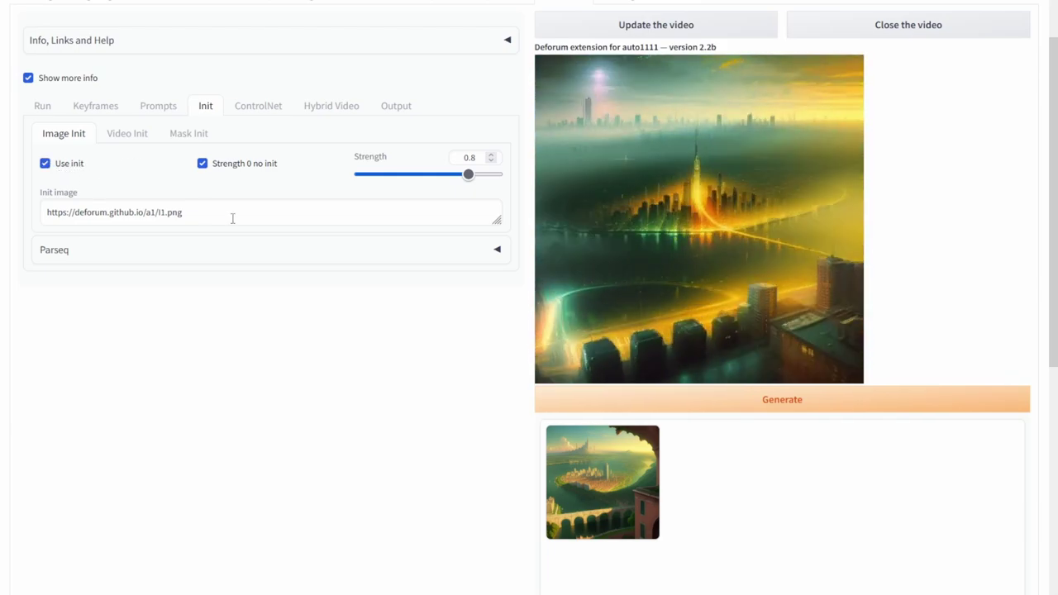
pyautogui.moveTo(232, 218); pyautogui.dragTo(41, 206)
pyautogui.click(202, 214)
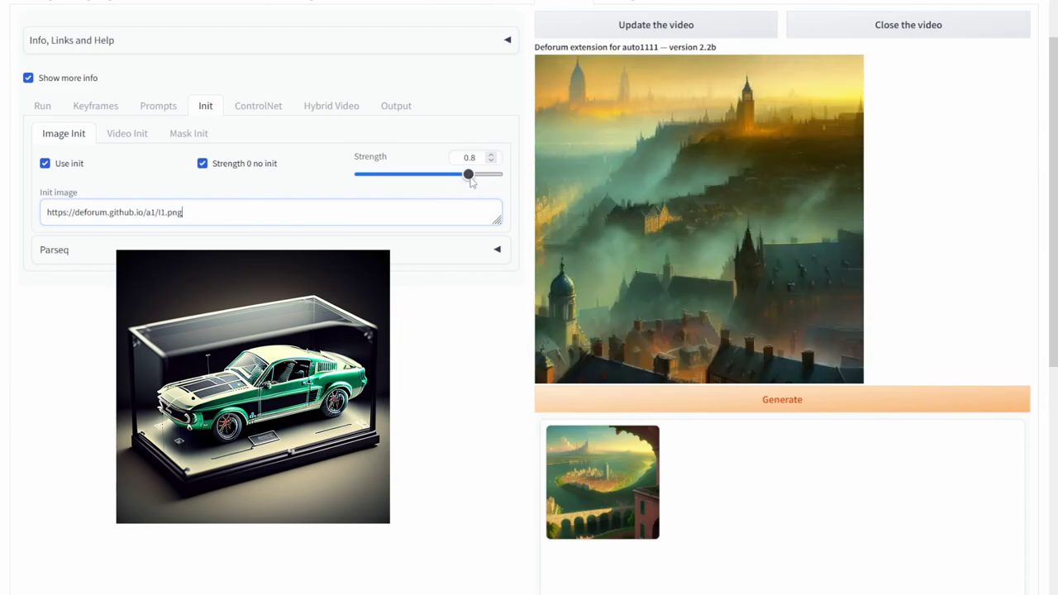
pyautogui.moveTo(470, 182); pyautogui.dragTo(403, 184)
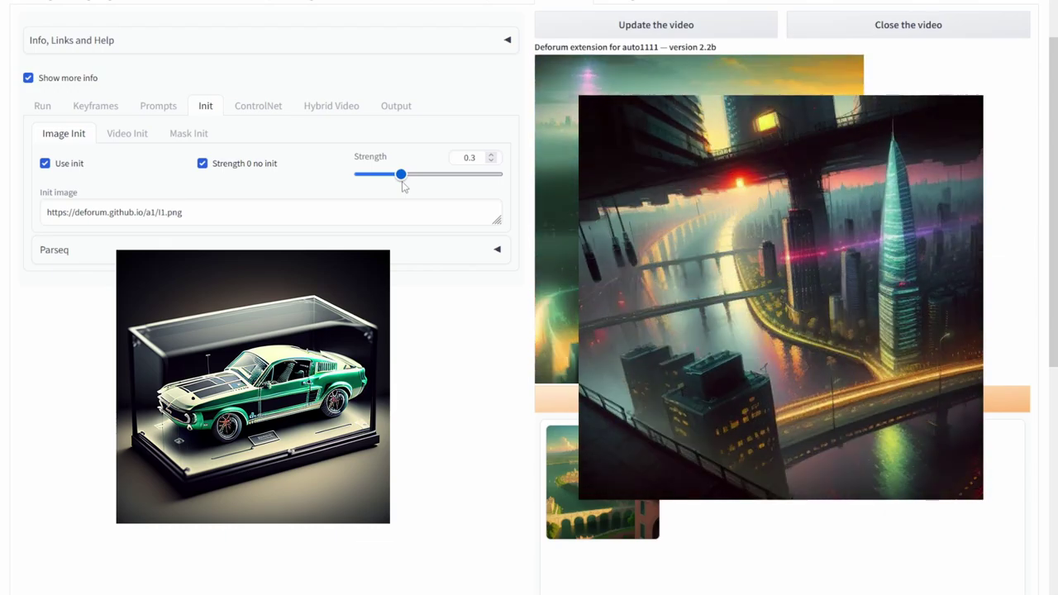
pyautogui.click(396, 106)
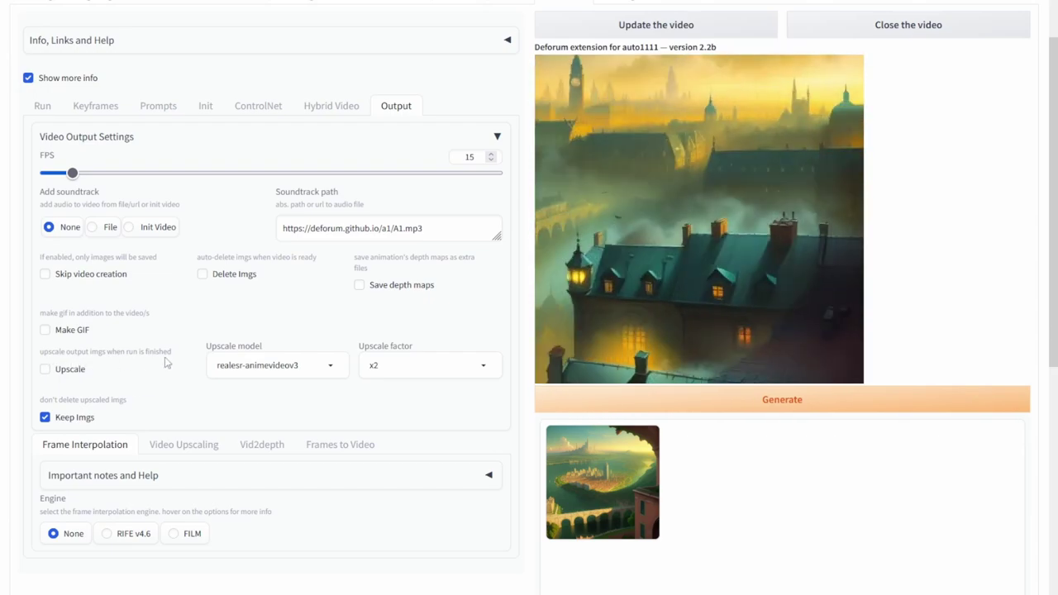
# Save all animation settings to deforum_settings.txt, then switch to File Explorer to find that file
pyautogui.scroll(1, 440, 462)
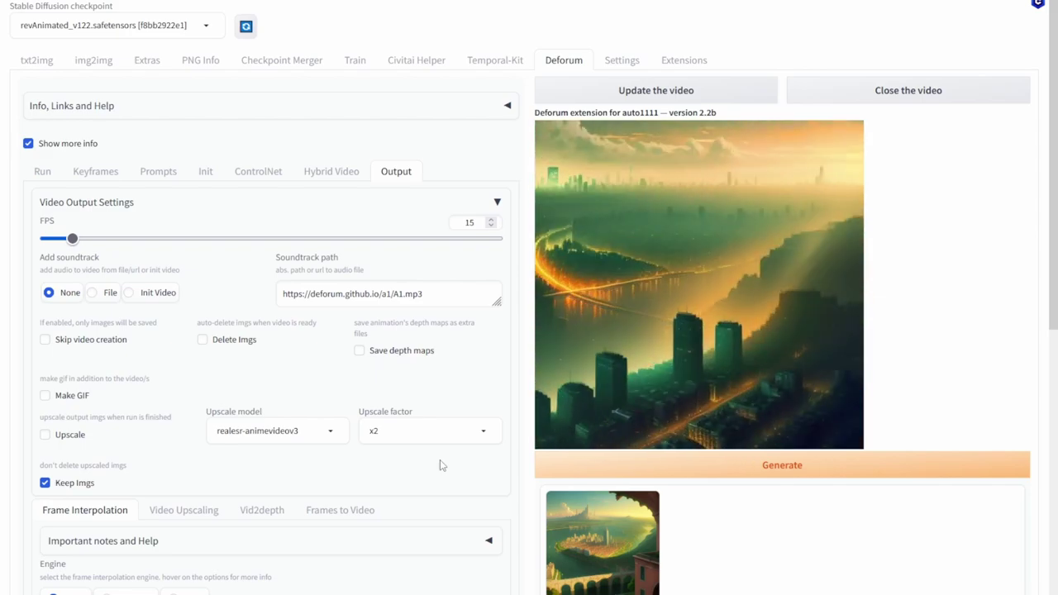
pyautogui.scroll(-2, 488, 444)
pyautogui.scroll(-5, 488, 444)
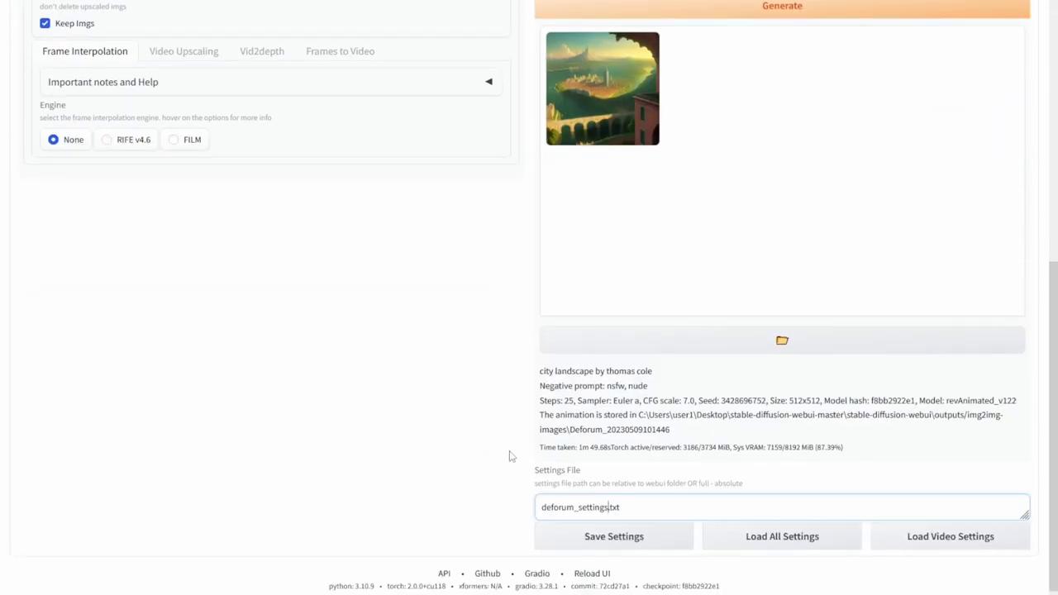
pyautogui.click(675, 546)
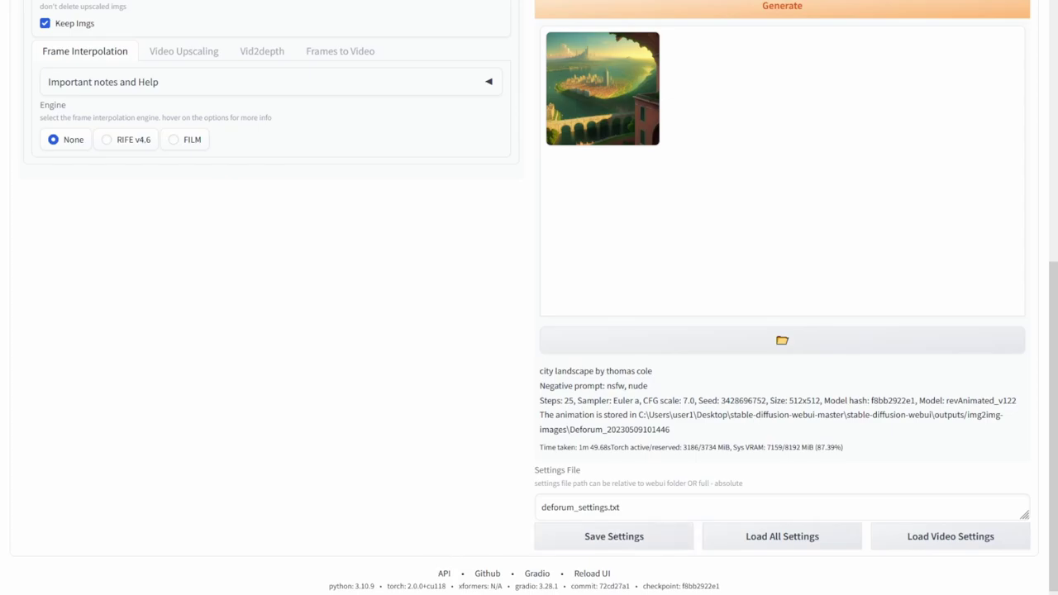
pyautogui.hotkey('alt', 'Tab')
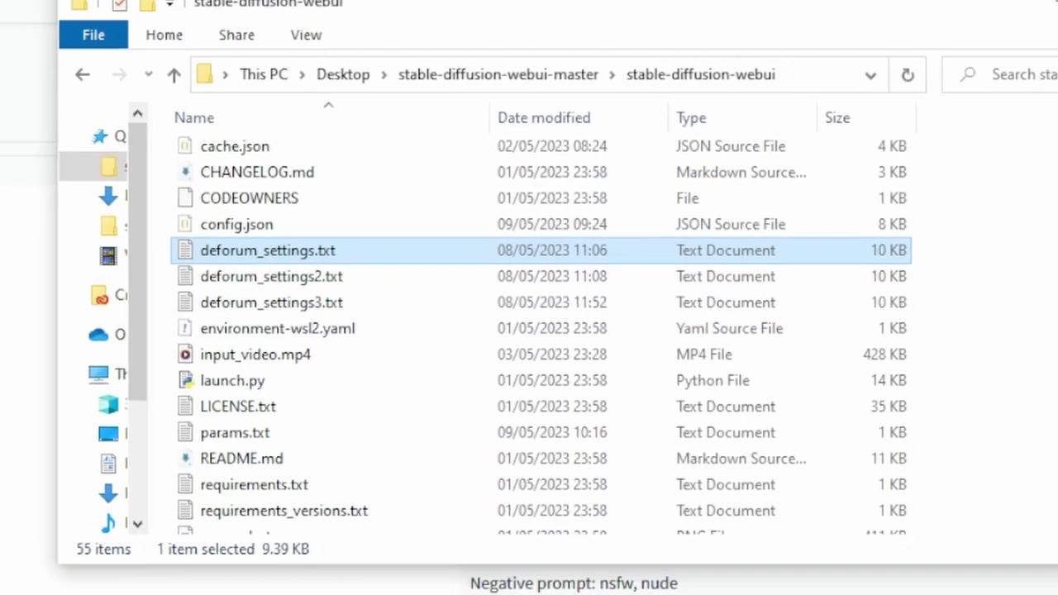
# After confirming deforum_settings.txt is in stable-diffusion-webui, return to the Deforum page in the browser
pyautogui.hotkey('alt', 'Tab')
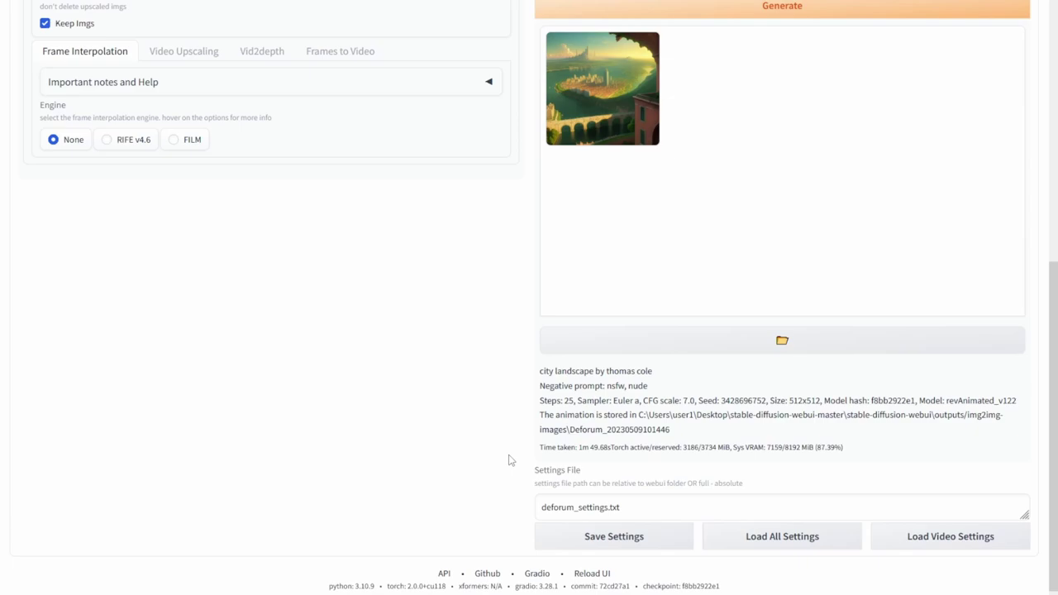
# Expand the Info, Links and Help section and highlight the Official Deforum Wiki link
pyautogui.moveTo(607, 506); pyautogui.dragTo(536, 511)
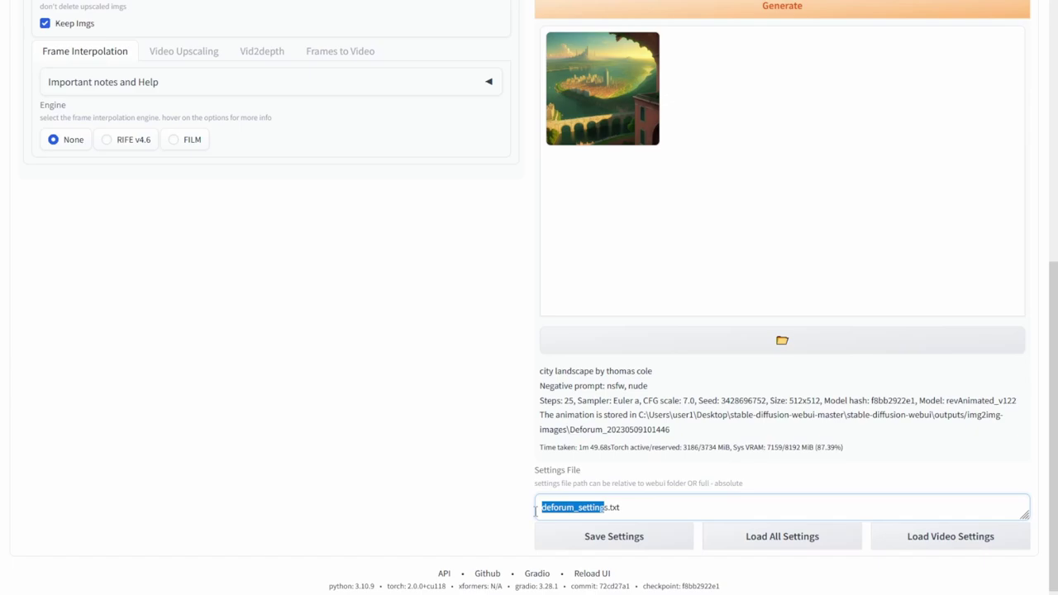
pyautogui.click(488, 399)
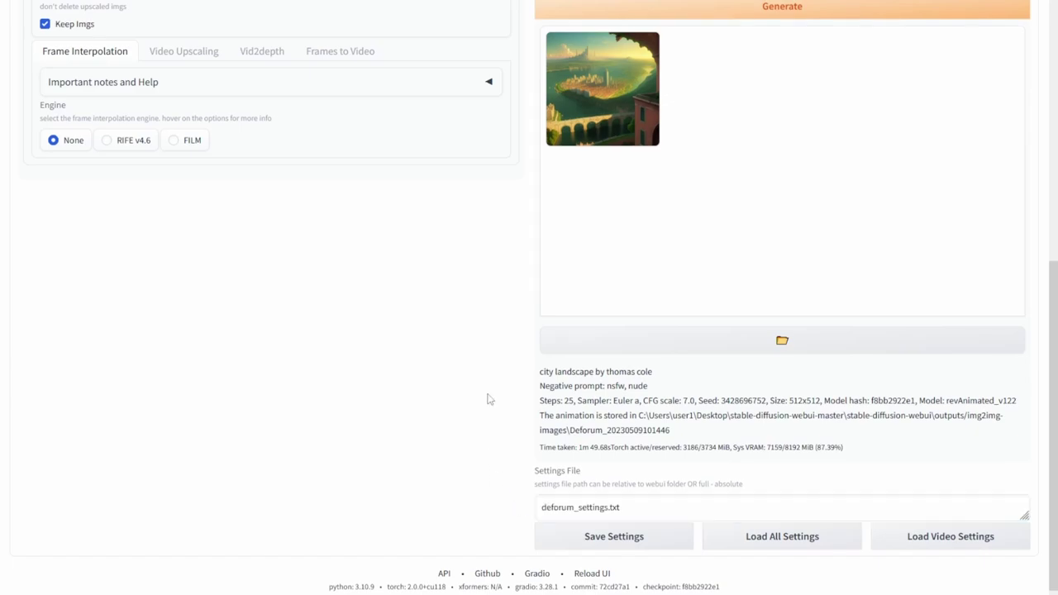
pyautogui.scroll(5, 488, 399)
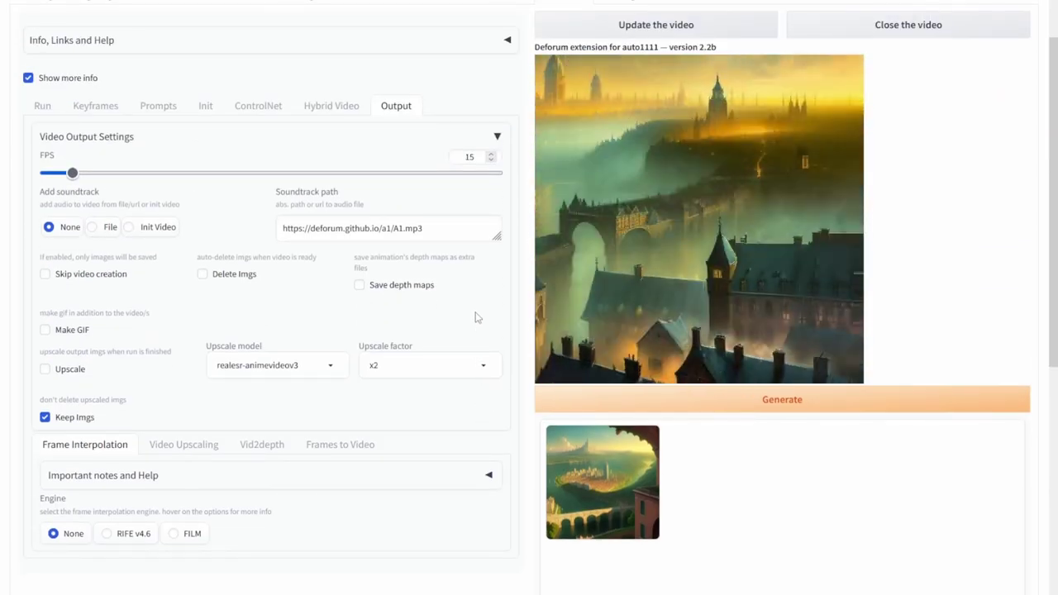
pyautogui.click(508, 39)
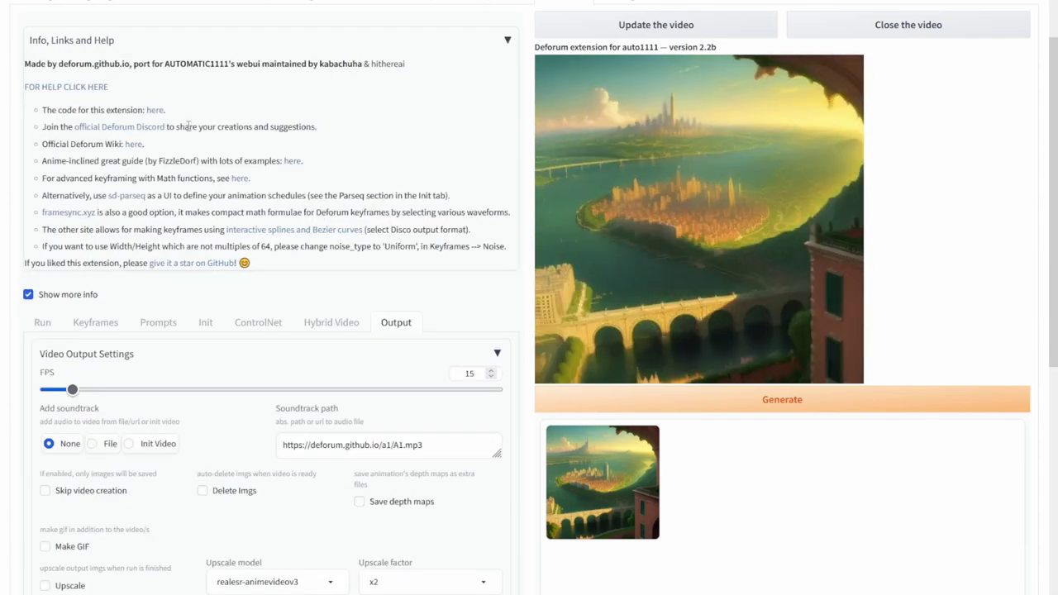
pyautogui.moveTo(169, 145); pyautogui.dragTo(127, 146)
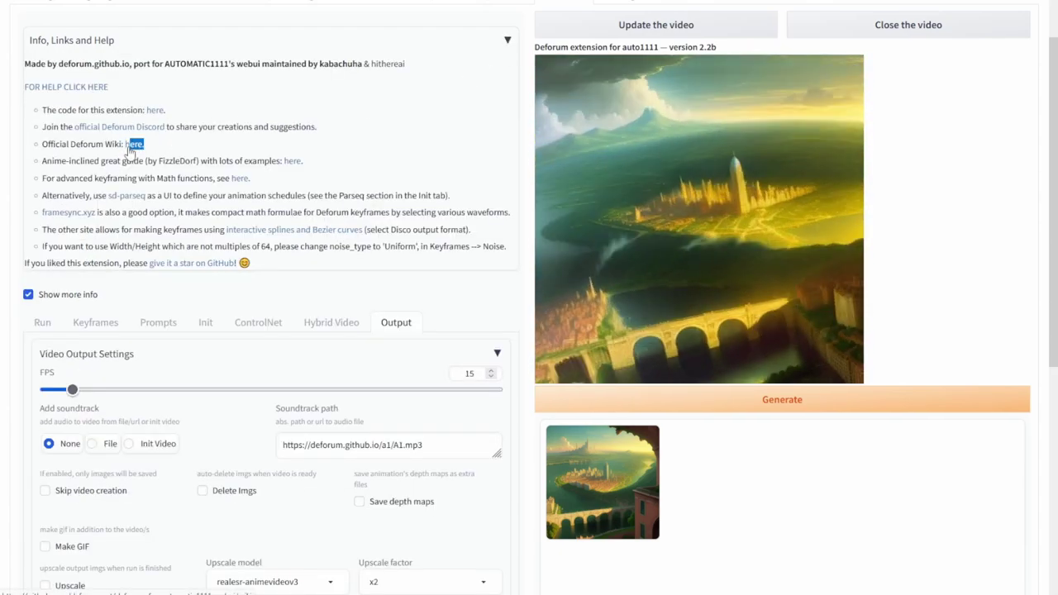